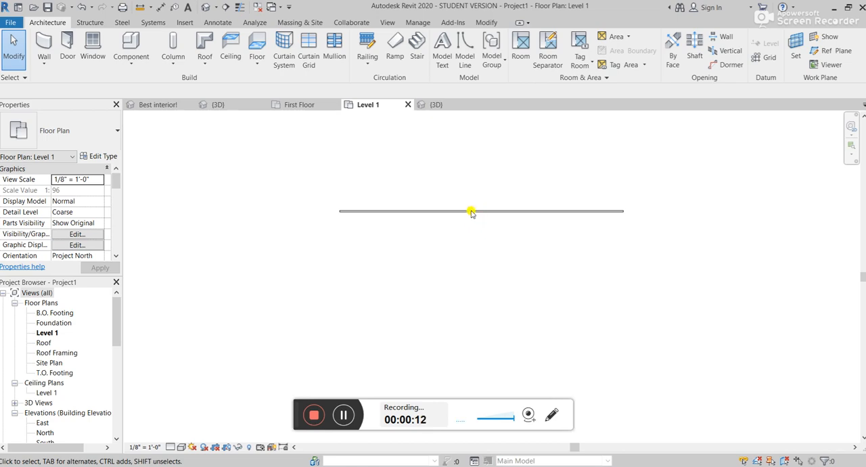
Step: Delete the existing curtain wall from the Level 1 floor plan
click(472, 211)
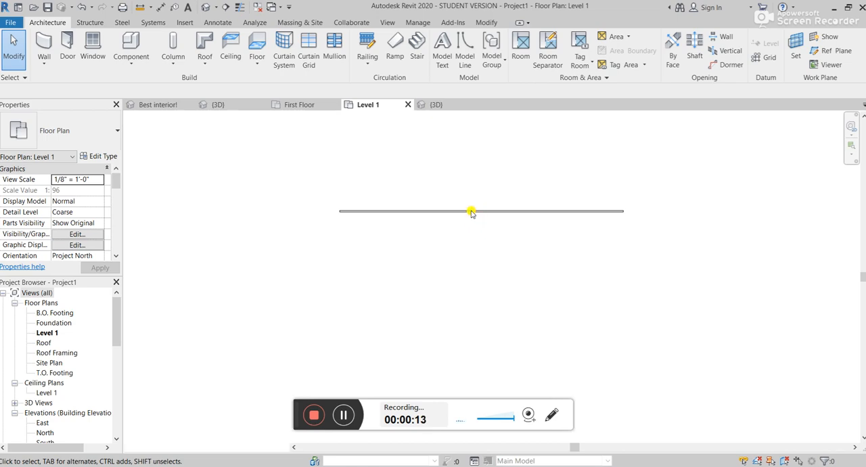
click(417, 212)
key(Delete)
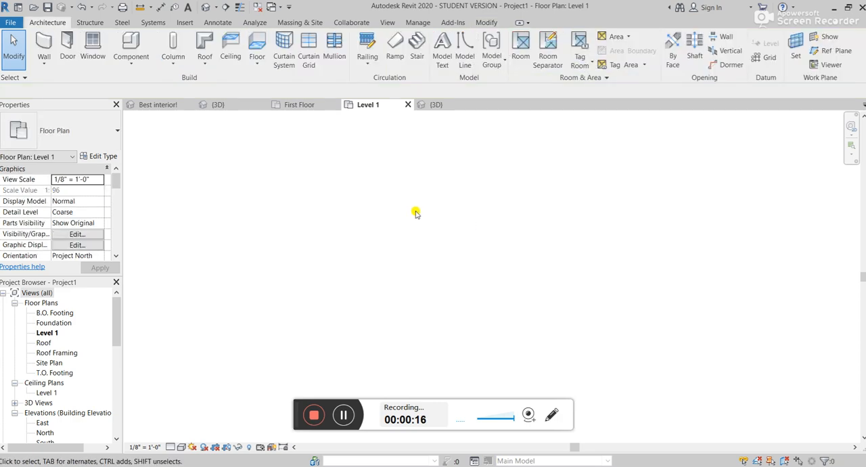
Step: Draw a horizontal Curtain Wall 6'-0" long and 14'-0" high in the Level 1 plan
click(45, 43)
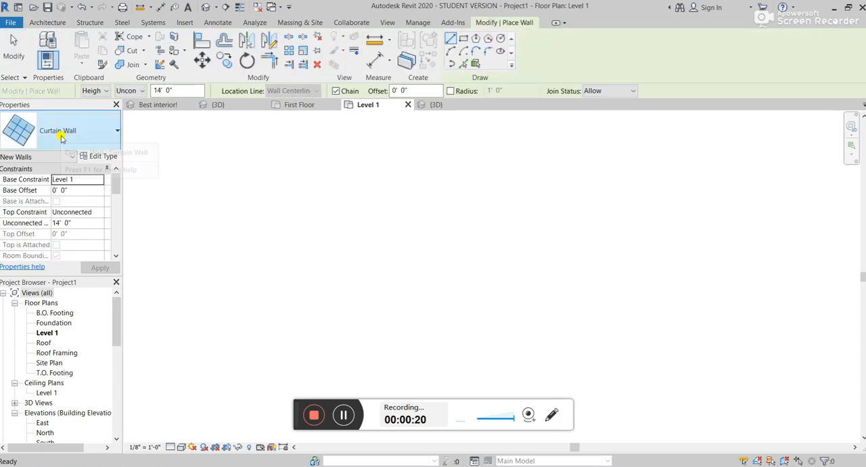
click(61, 136)
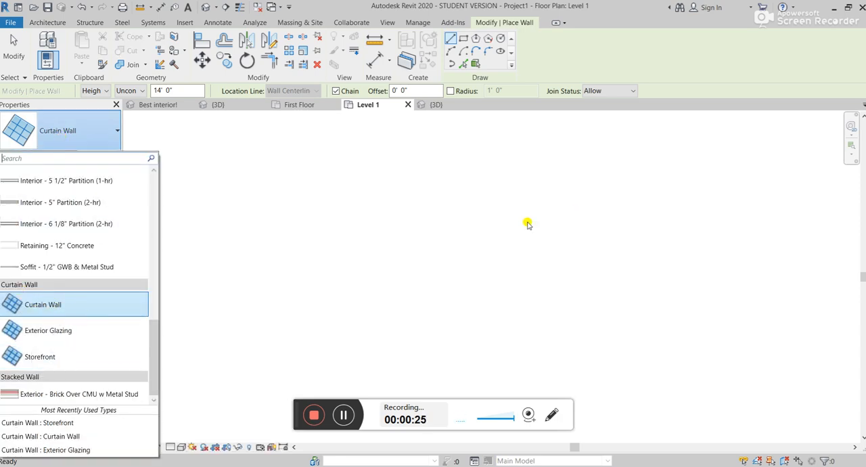
click(434, 234)
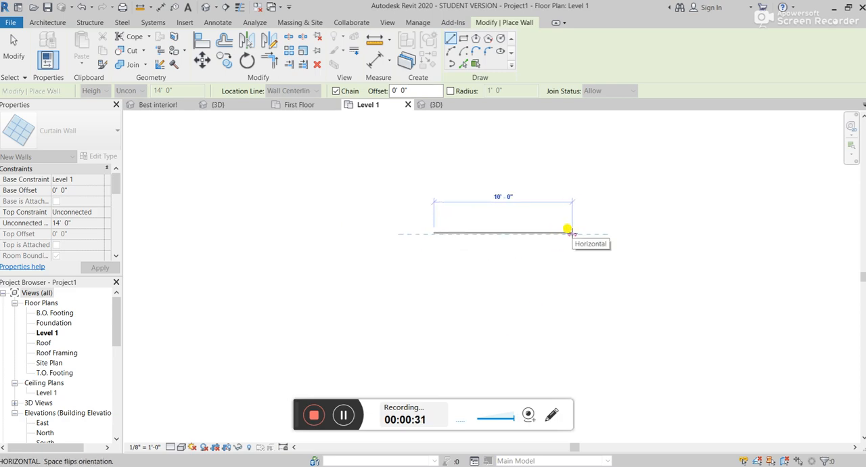
click(516, 232)
scroll(507, 242, up, 3)
key(Escape)
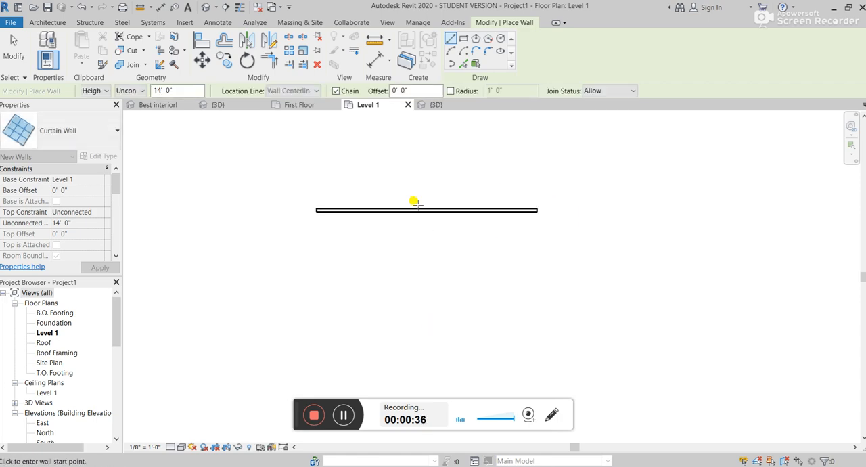
Step: Check the new curtain wall in the 3D view, return to the Level 1 plan and select the wall
click(439, 105)
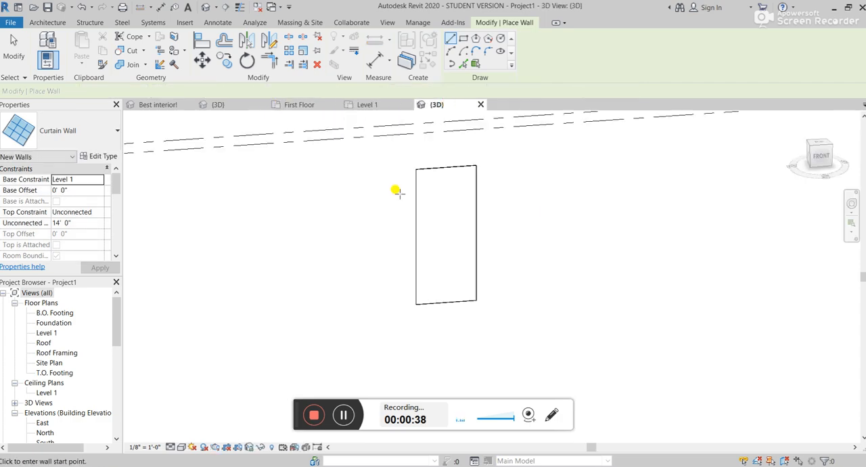
scroll(459, 222, up, 2)
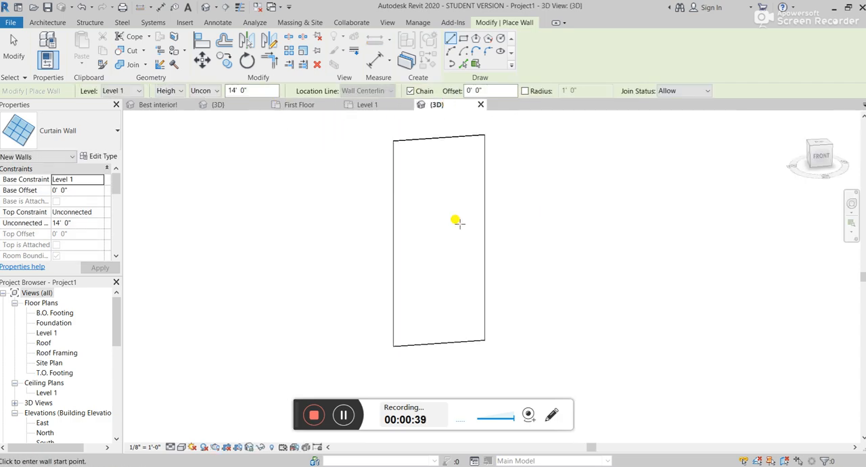
click(376, 107)
key(Escape)
key(Escape)
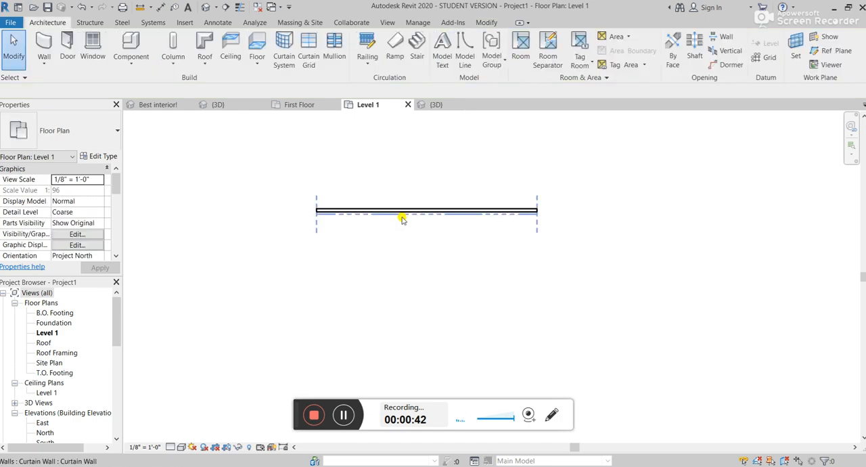
click(418, 212)
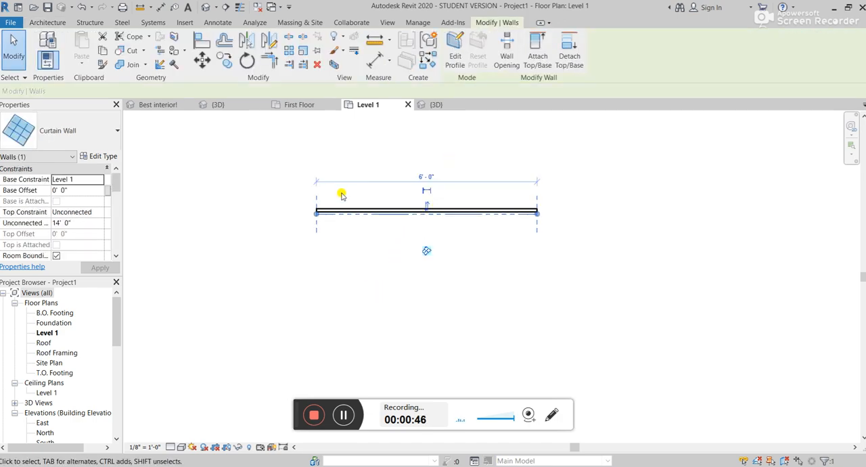
Step: Switch to the Final project's 3D view and temporarily hide the curtain wall in front of the house's kitchen
click(245, 104)
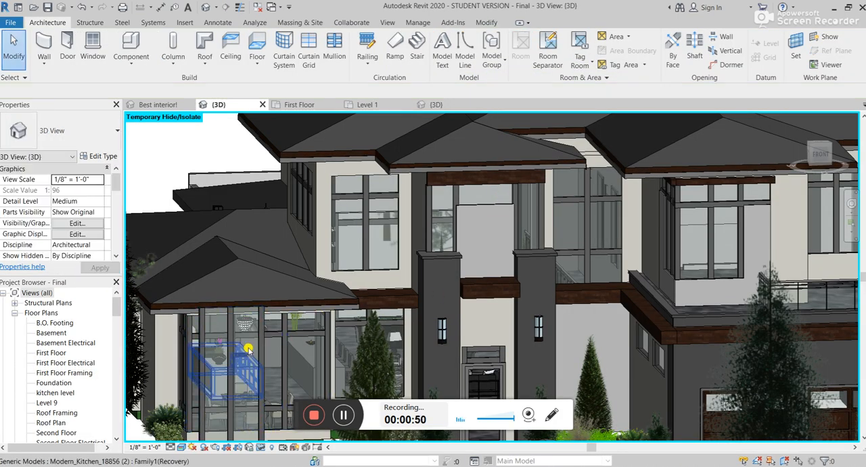
click(260, 347)
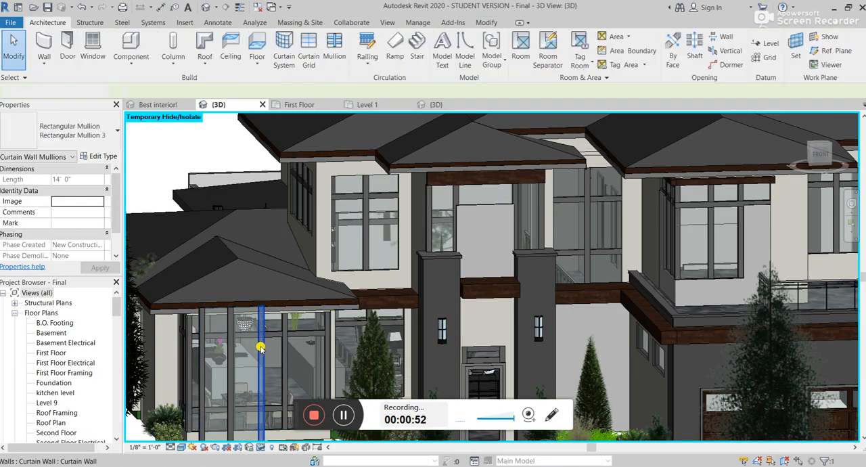
click(260, 348)
key(h)
key(h)
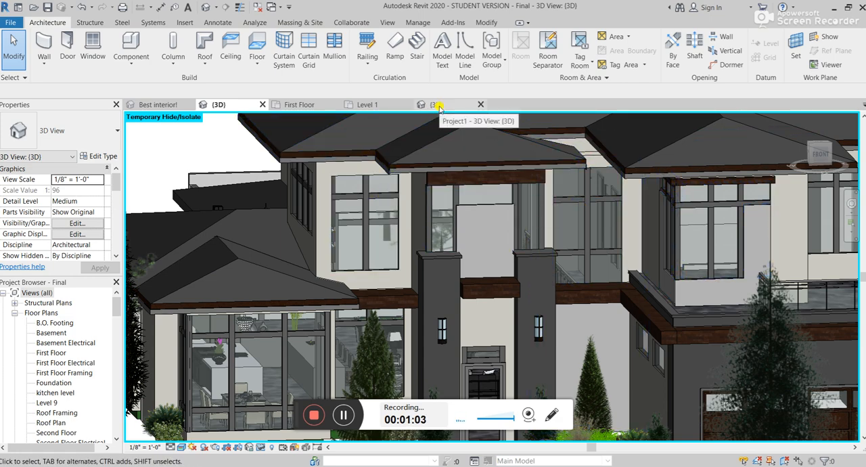
Step: In Project1's front 3D view, add two horizontal curtain grid lines, 3'-0" below the wall's top and 4'-6" below that
click(367, 104)
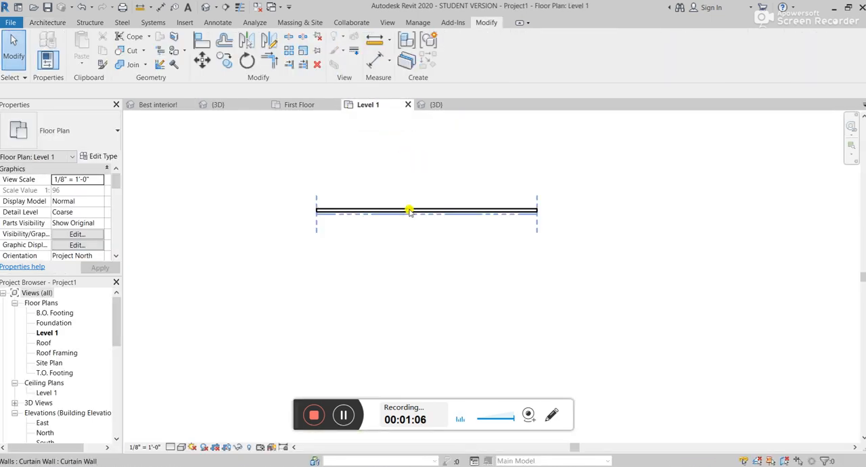
click(410, 209)
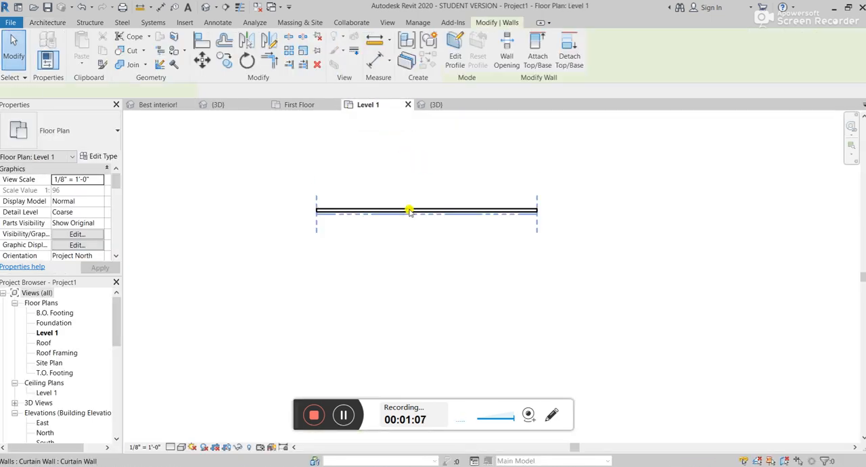
click(49, 22)
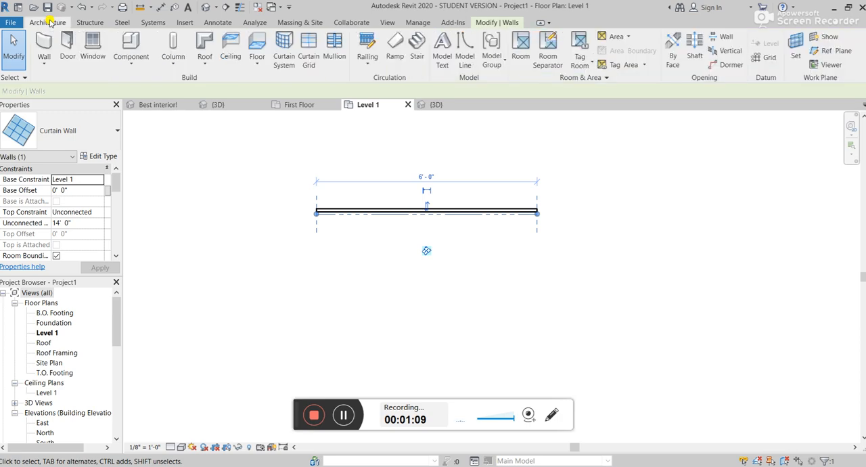
click(311, 51)
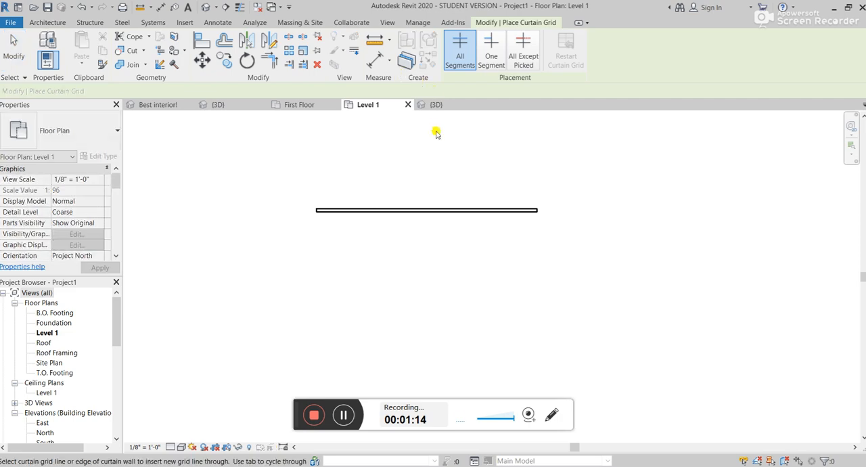
click(446, 105)
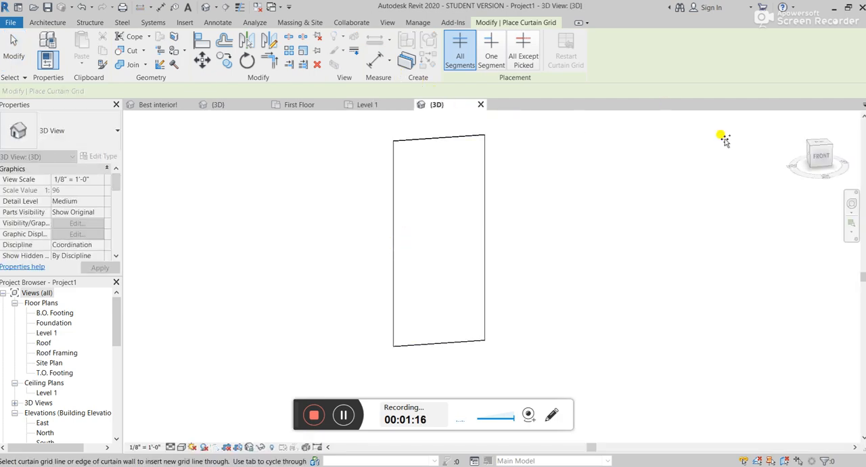
click(821, 158)
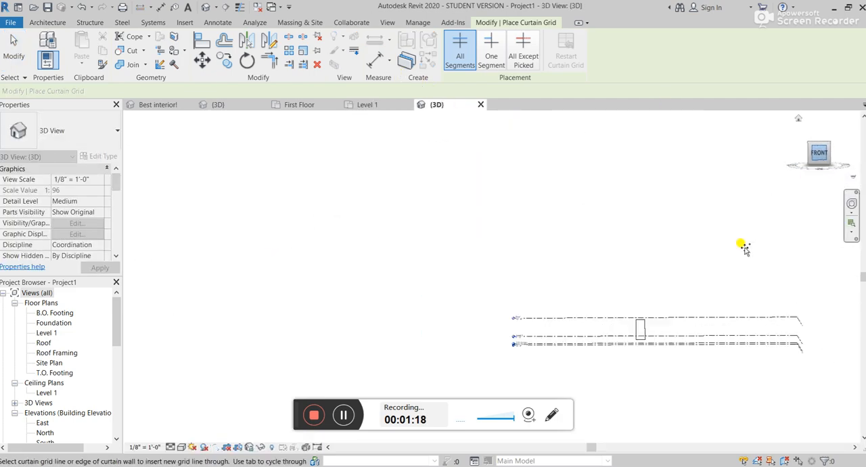
scroll(498, 284, up, 5)
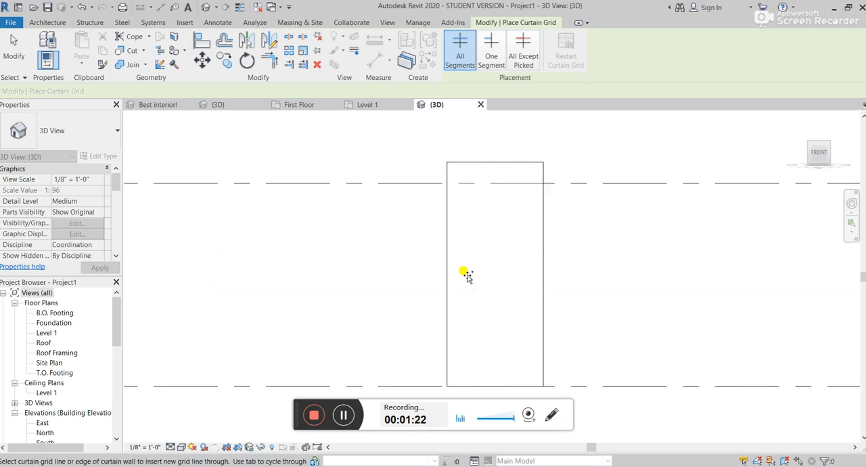
click(447, 210)
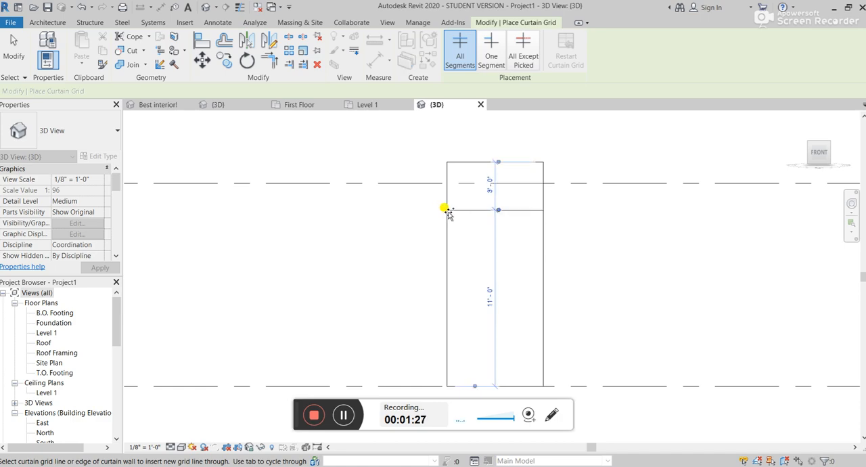
click(446, 283)
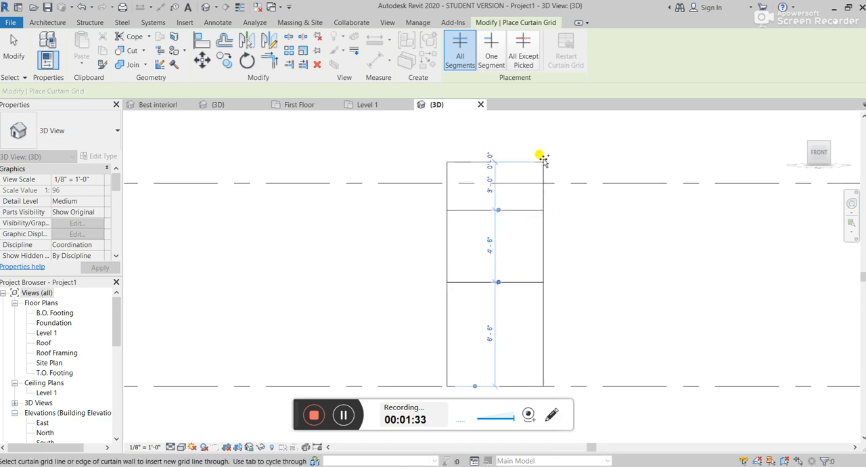
Step: Add a vertical curtain grid line at the wall's midpoint and a horizontal one 3'-3" above its base
click(495, 159)
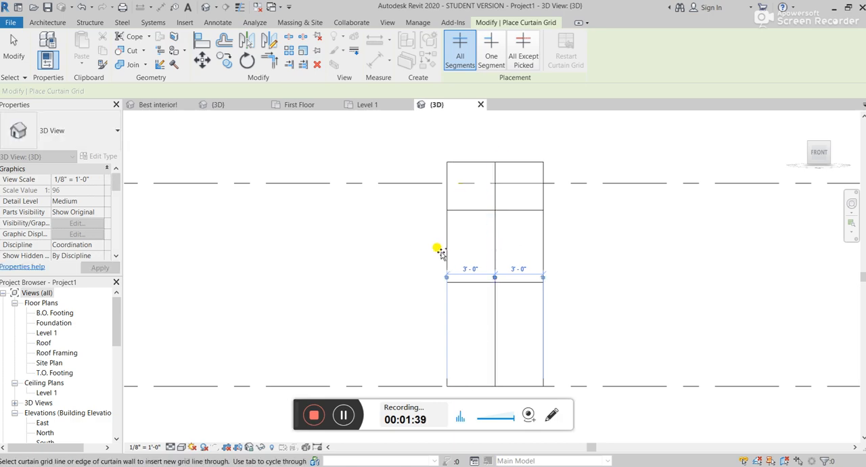
click(448, 328)
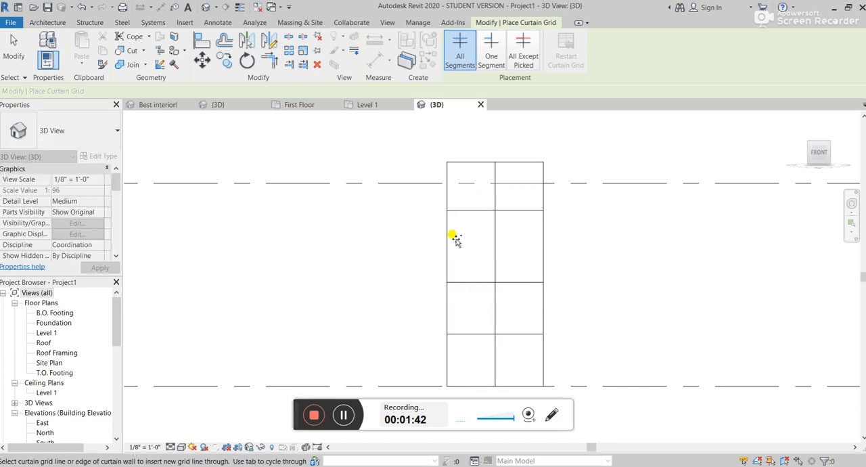
key(Escape)
key(Escape)
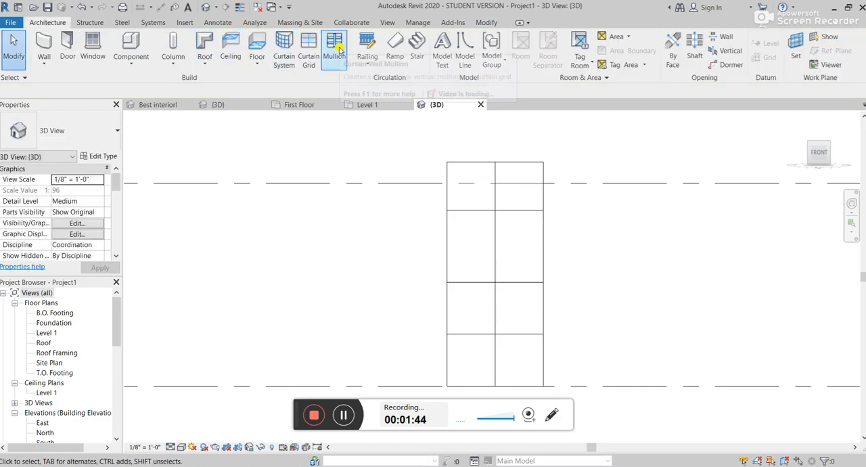
Step: Place 1" Square rectangular mullions on the curtain wall's grid lines and outer edges
click(336, 53)
click(80, 133)
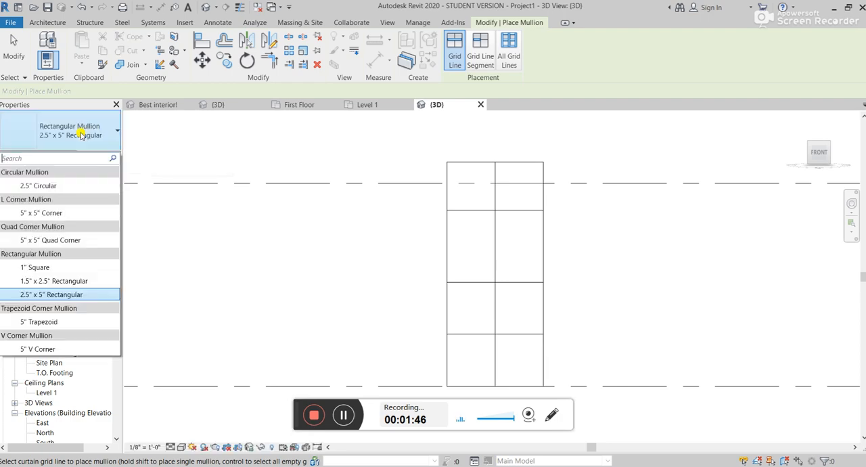
click(63, 268)
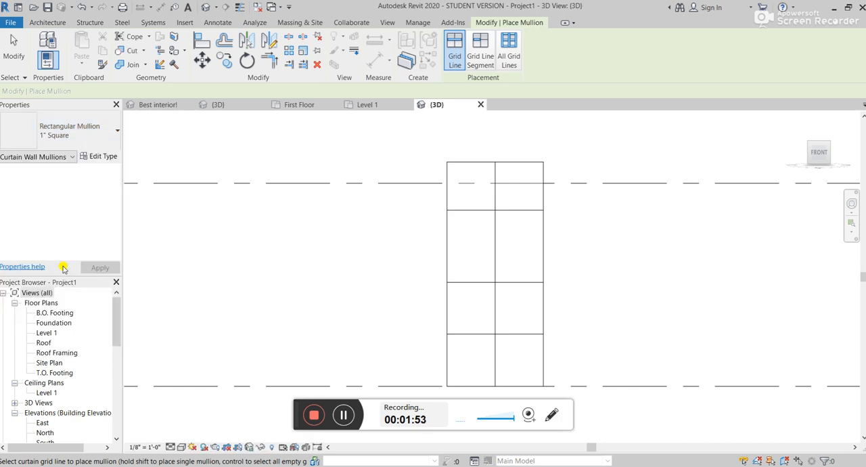
click(446, 238)
click(495, 239)
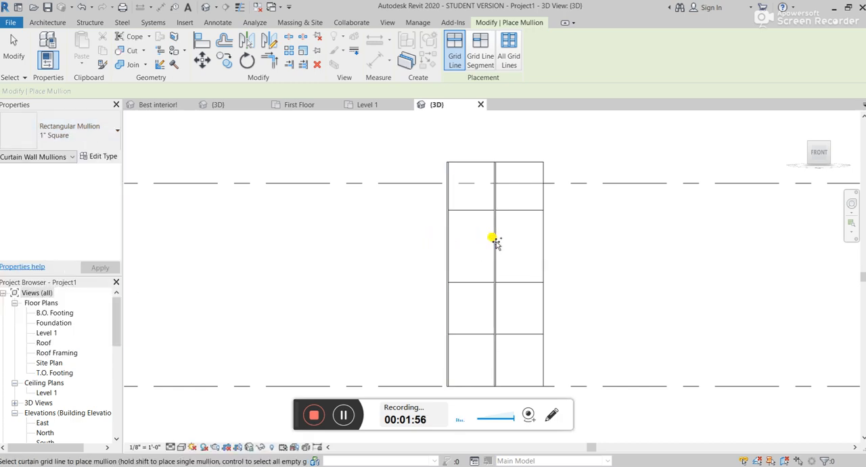
click(519, 206)
click(542, 192)
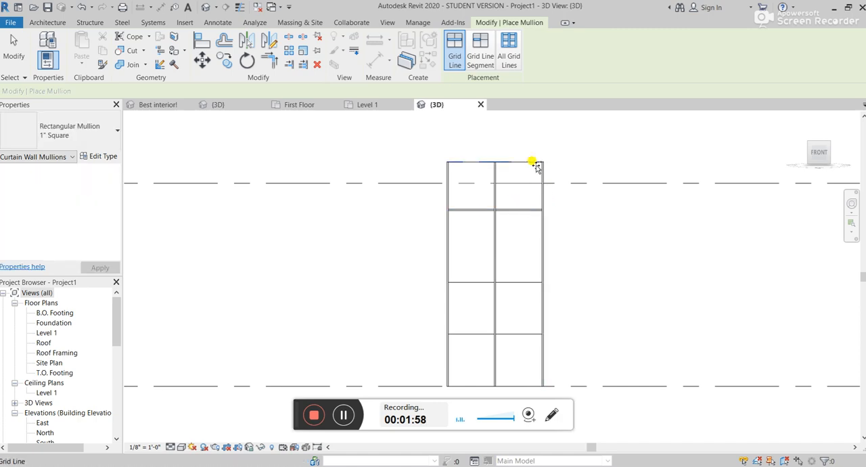
click(535, 164)
click(507, 281)
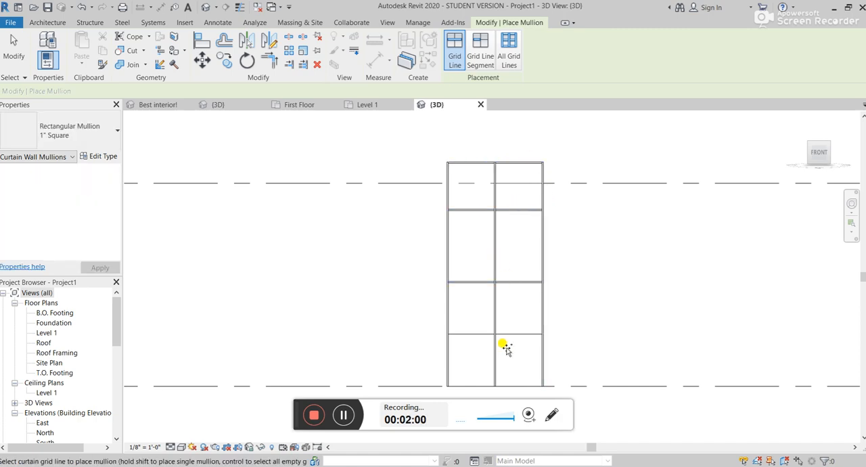
click(514, 334)
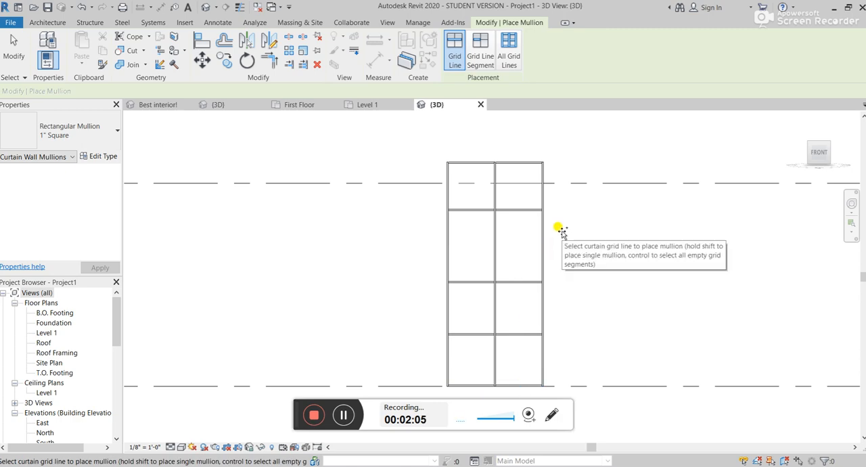
Step: Return to the Level 1 plan and inspect the left glazed curtain panel
click(368, 105)
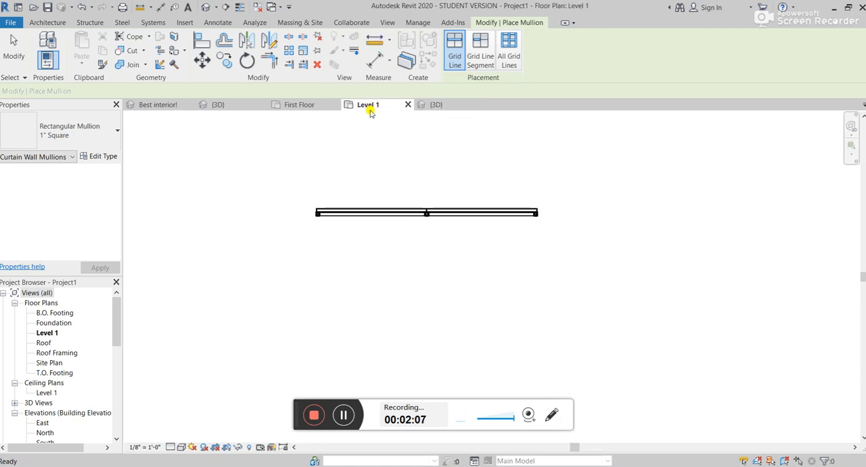
key(Escape)
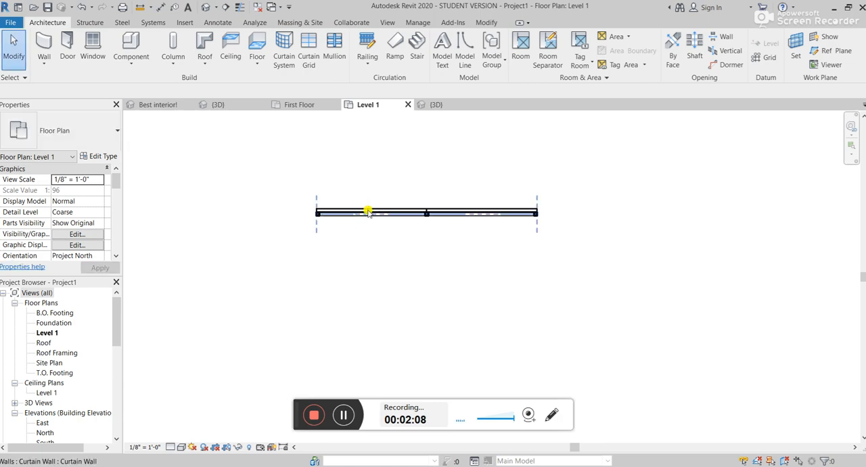
click(367, 212)
click(368, 211)
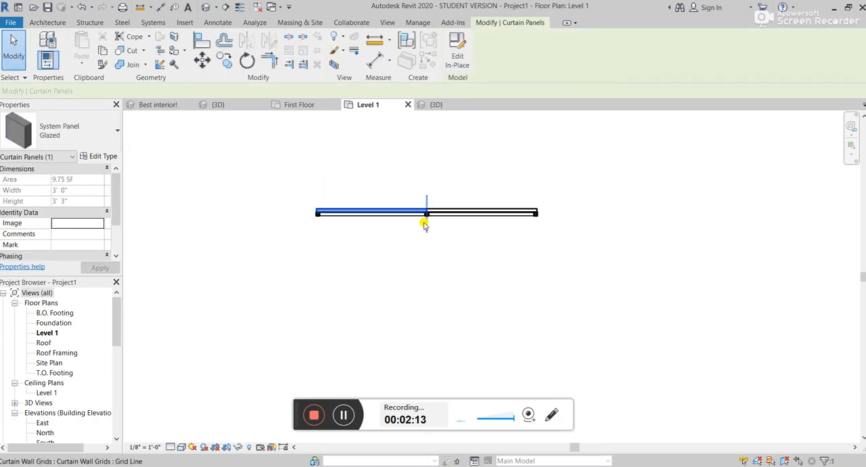
click(369, 250)
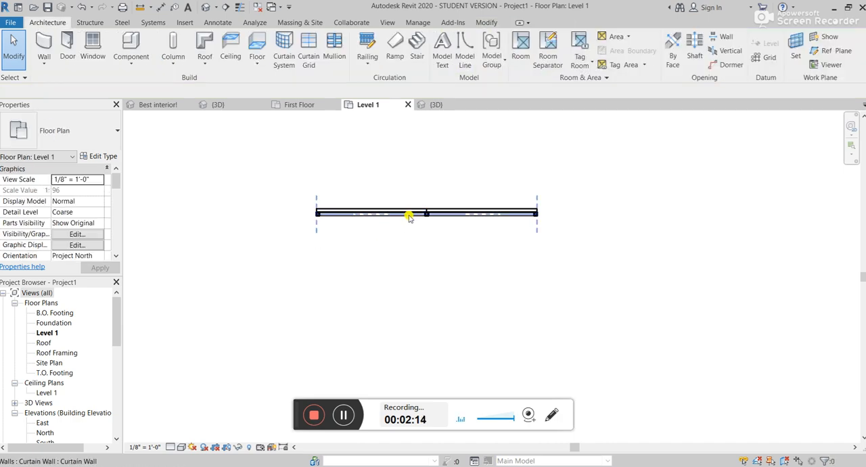
Step: Check which door types are available for the left glazed curtain panel in the Level 1 plan
scroll(409, 215, up, 2)
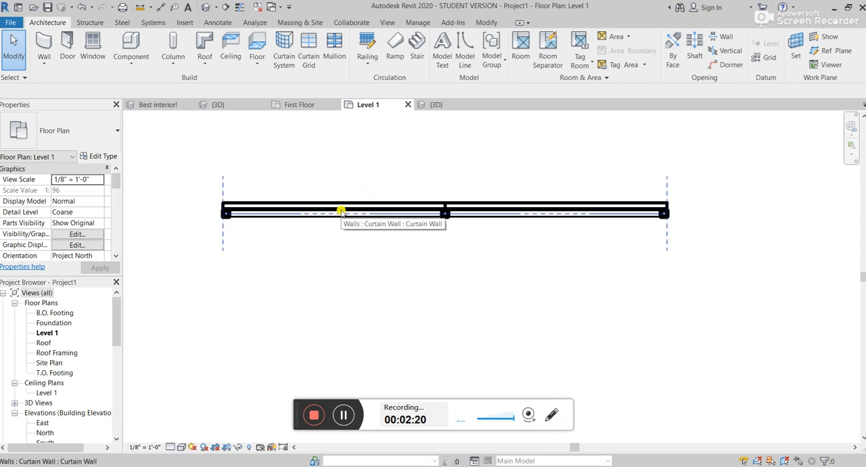
key(Tab)
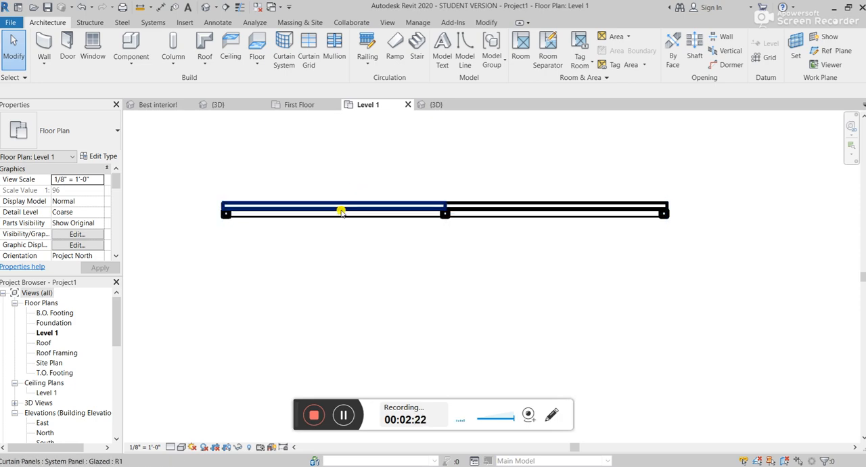
click(342, 211)
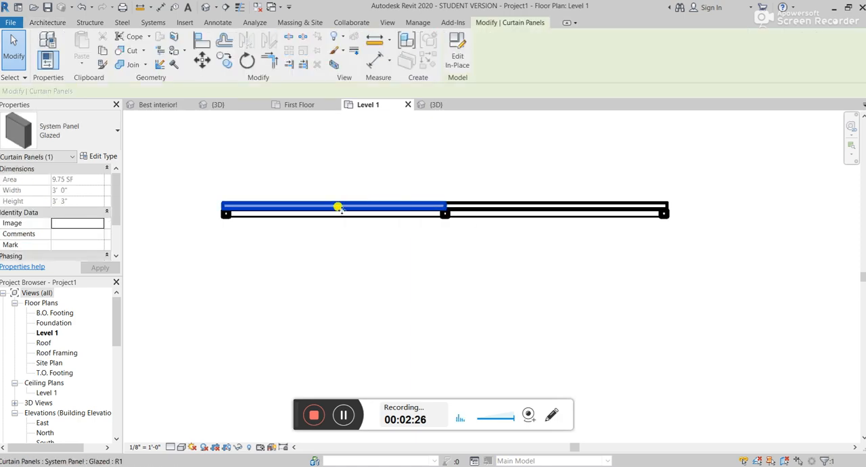
click(61, 132)
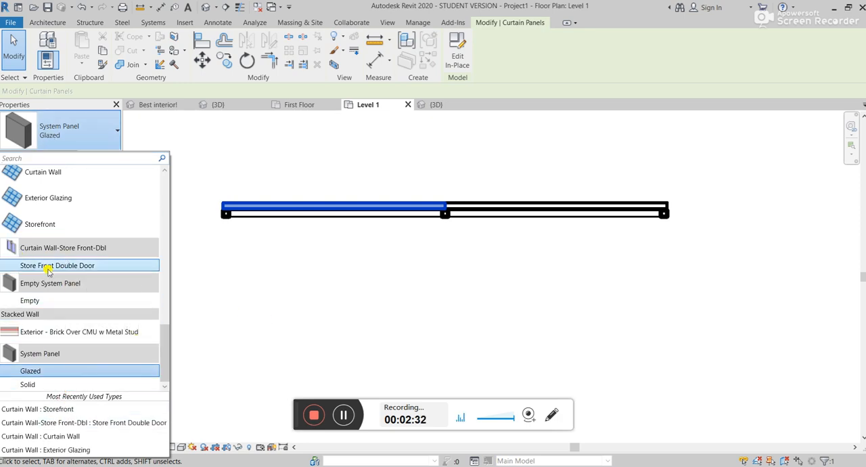
click(355, 273)
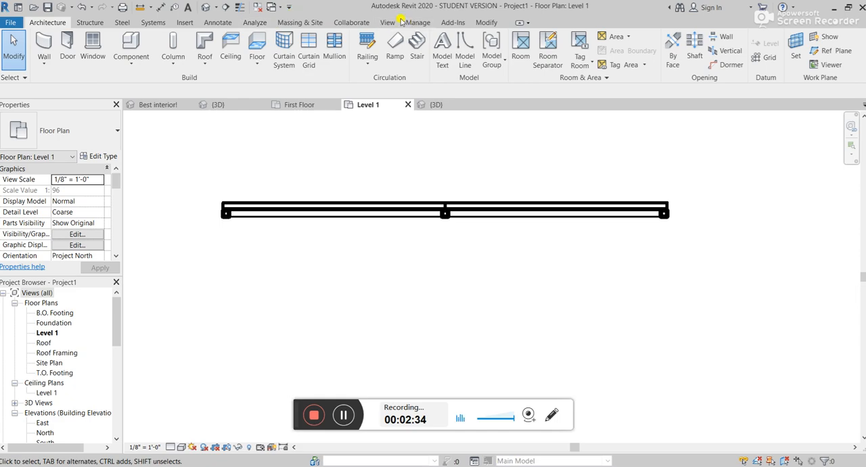
Step: Compare the curtain wall door families in the US Imperial Doors library folder and load Door-Curtain-Wall-Single-Glass into the project
click(185, 22)
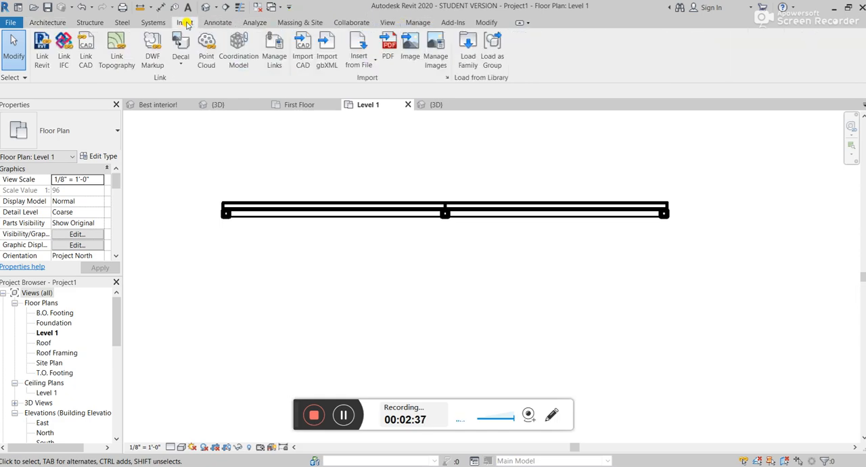
click(468, 57)
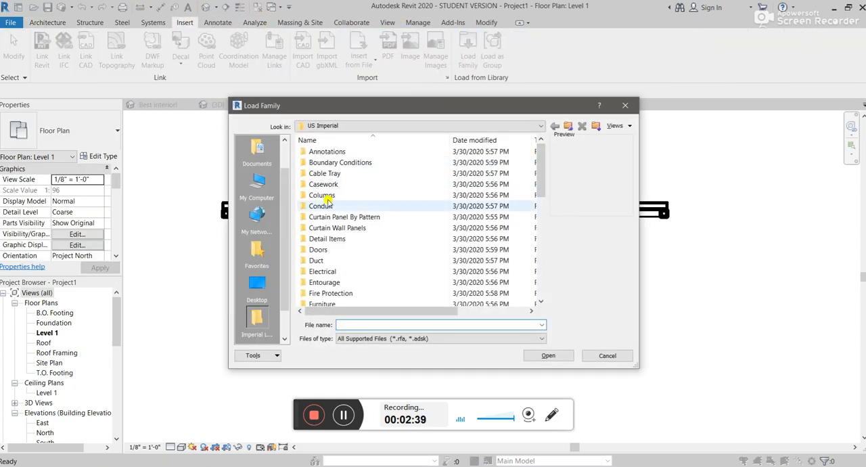
double_click(351, 250)
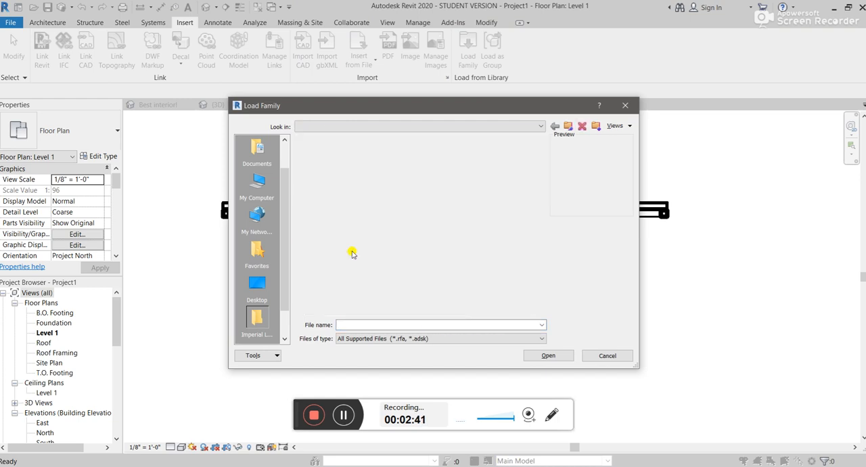
click(359, 185)
click(360, 194)
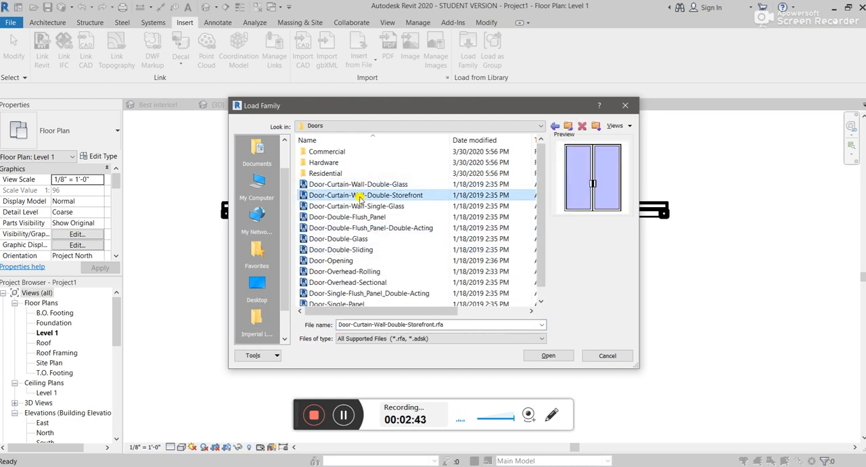
click(357, 206)
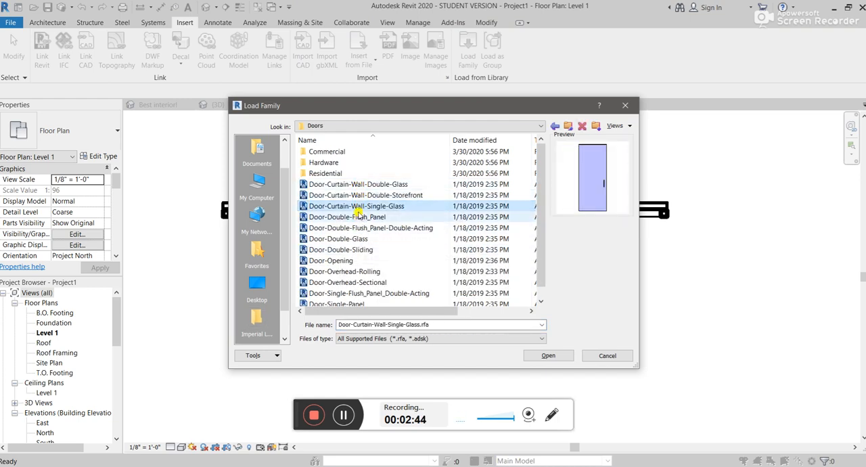
click(359, 216)
click(365, 206)
click(371, 195)
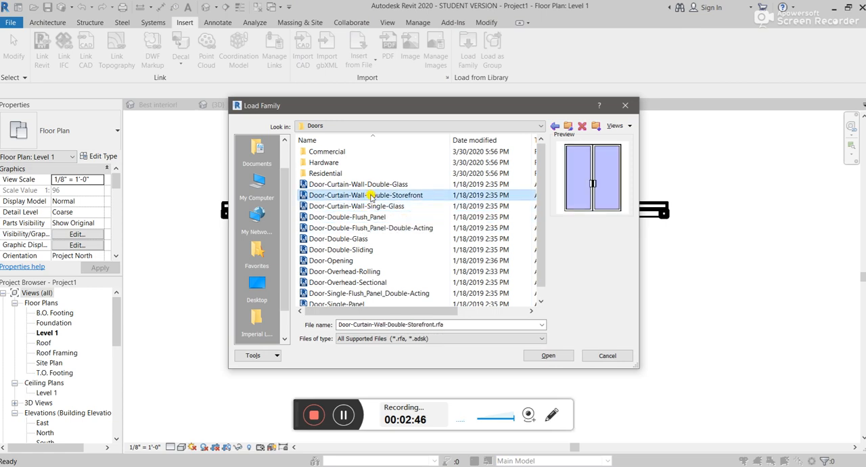
click(369, 184)
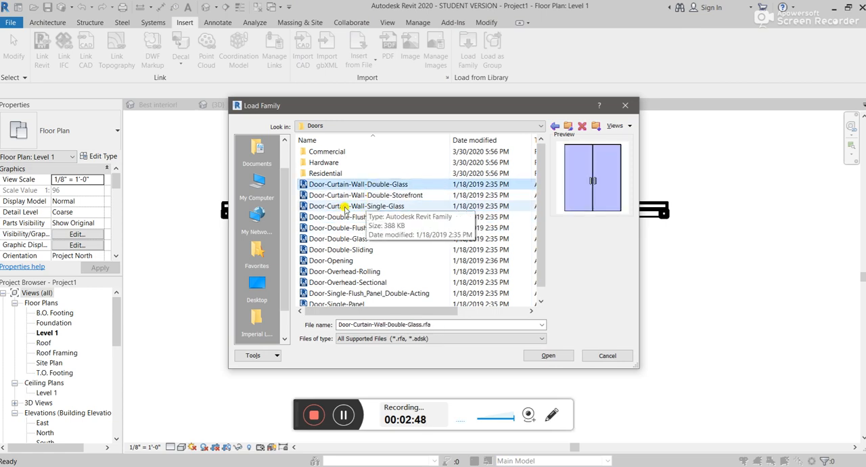
double_click(368, 206)
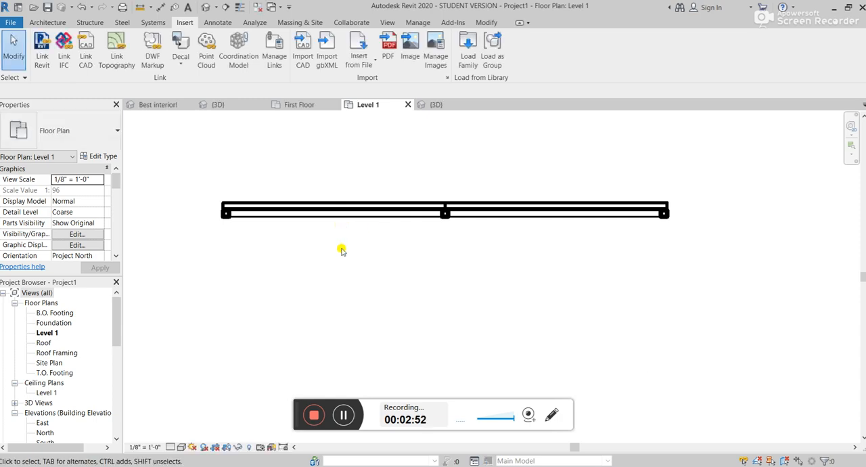
Step: Change the left glazed curtain panel in the Level 1 plan to the Door-Curtain-Wall-Single-Glass type
key(Tab)
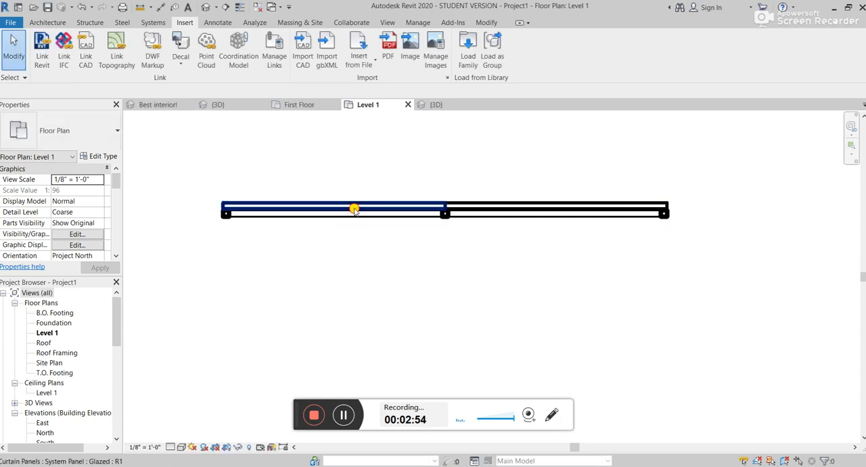
click(354, 208)
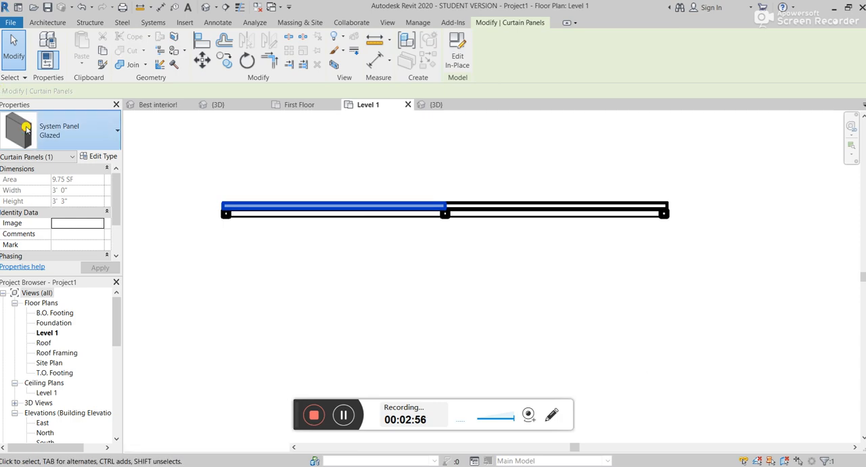
click(25, 127)
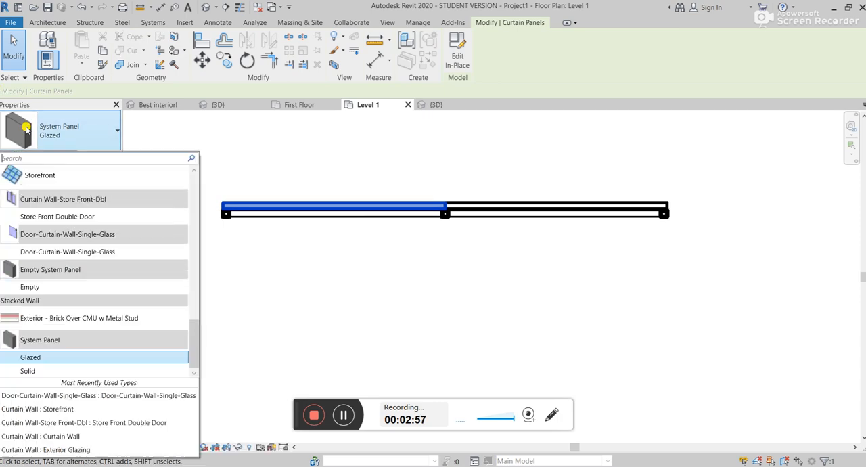
click(57, 252)
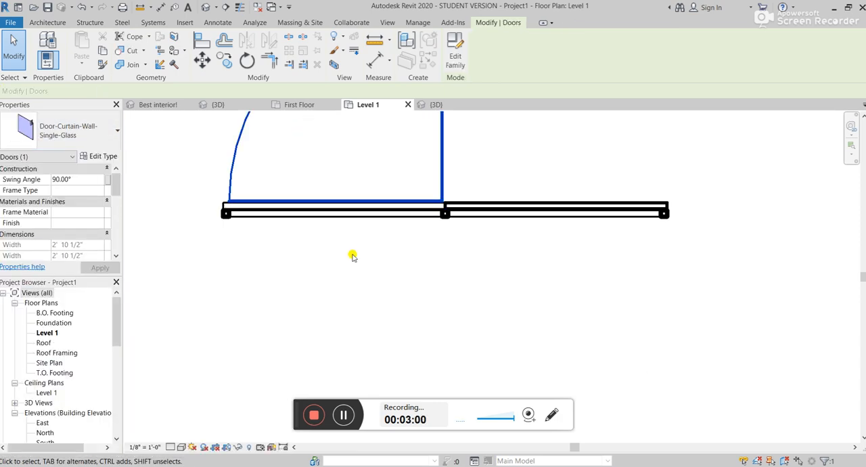
scroll(344, 324, down, 2)
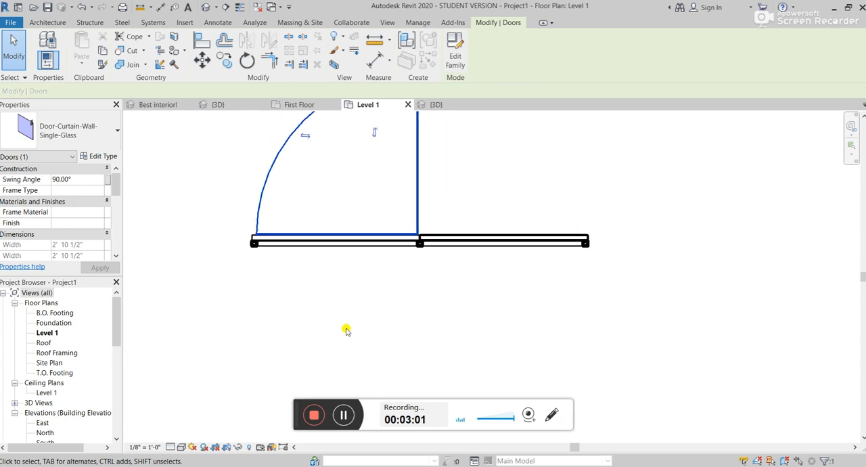
Step: In Project1's 3D view, delete the left mullion and the horizontal grid line 3'-3" above the curtain wall's base
click(436, 104)
scroll(465, 331, up, 2)
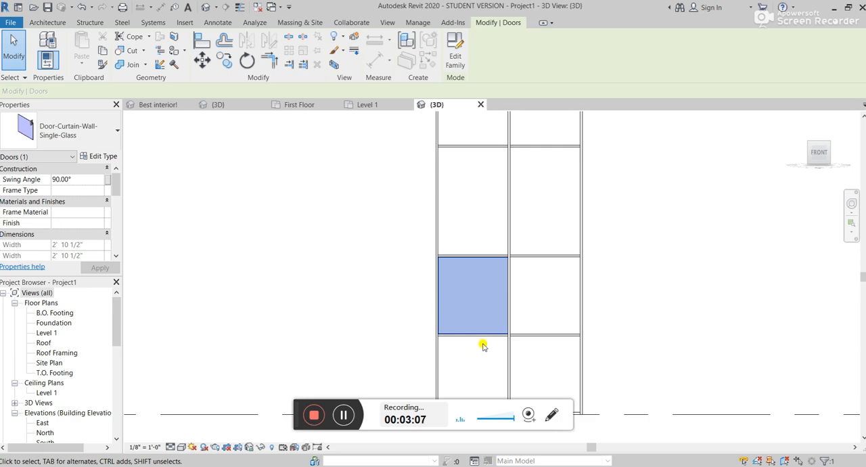
click(489, 338)
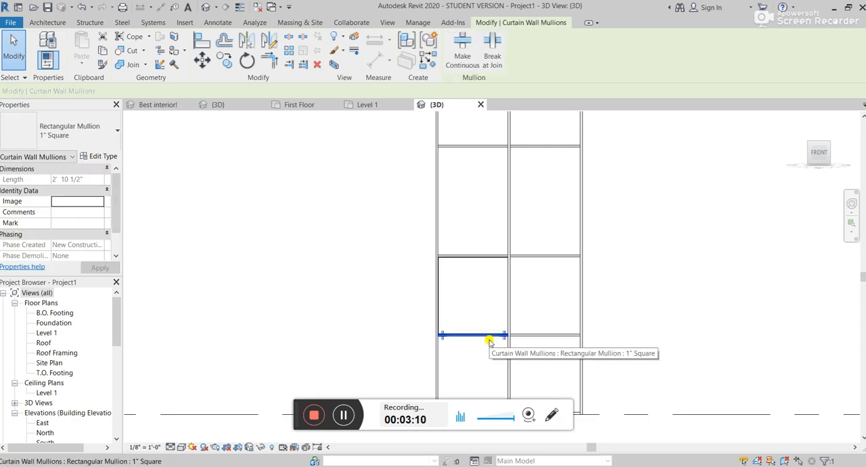
key(Escape)
click(484, 337)
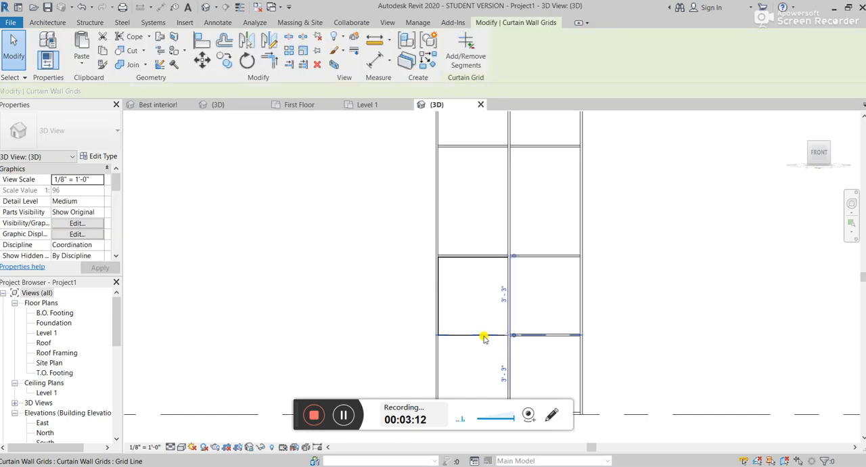
key(Delete)
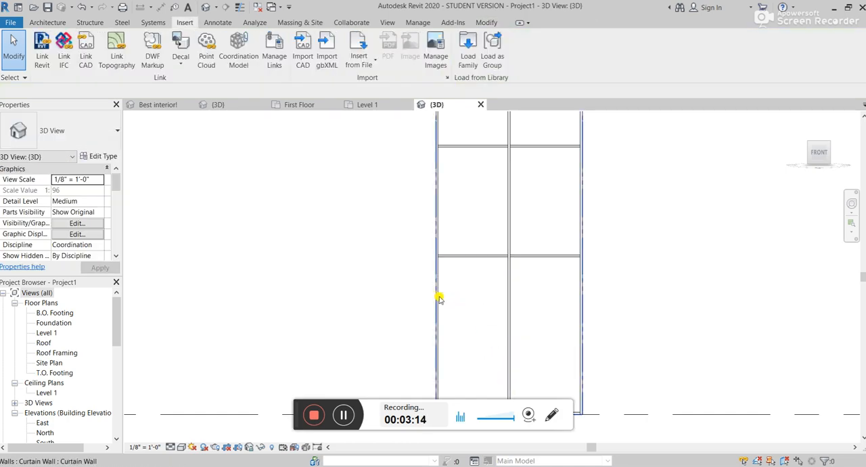
Step: Delete the two remaining horizontal curtain grid lines together with their left mullions, keeping only the vertical division
click(473, 255)
key(Delete)
click(476, 257)
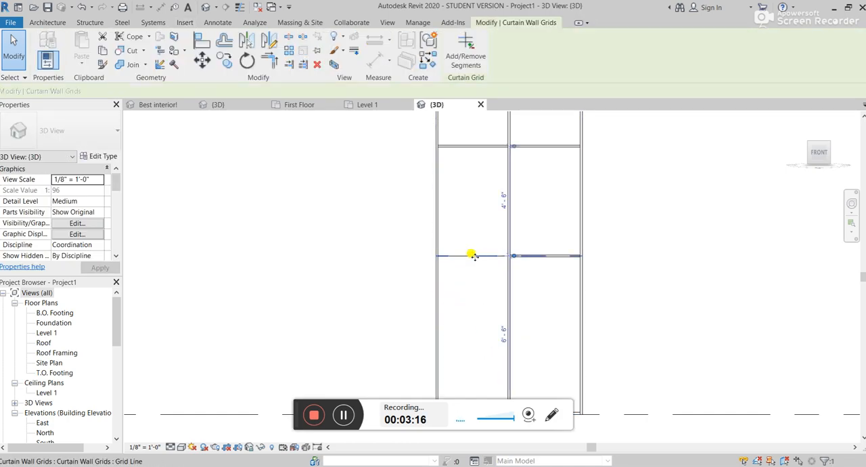
key(Delete)
click(470, 151)
key(Delete)
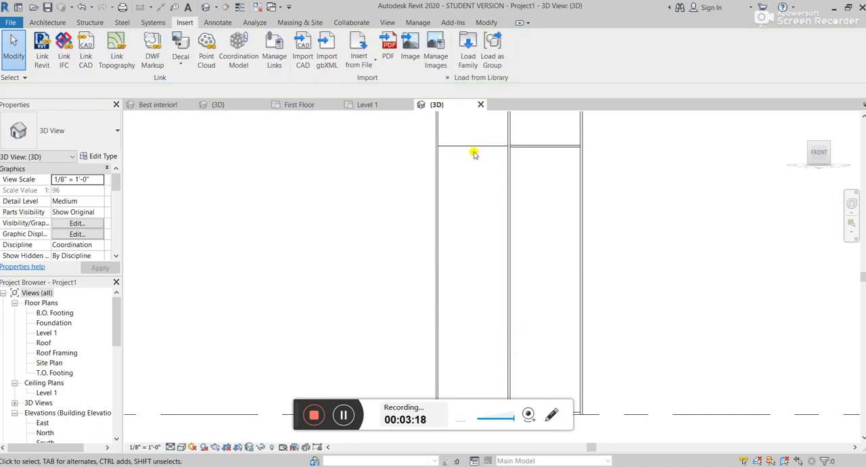
click(474, 146)
key(Delete)
Step: Lower the top of the curtain wall with its shape handle to a height of about 7'-5"
scroll(474, 151, down, 1)
scroll(475, 153, down, 2)
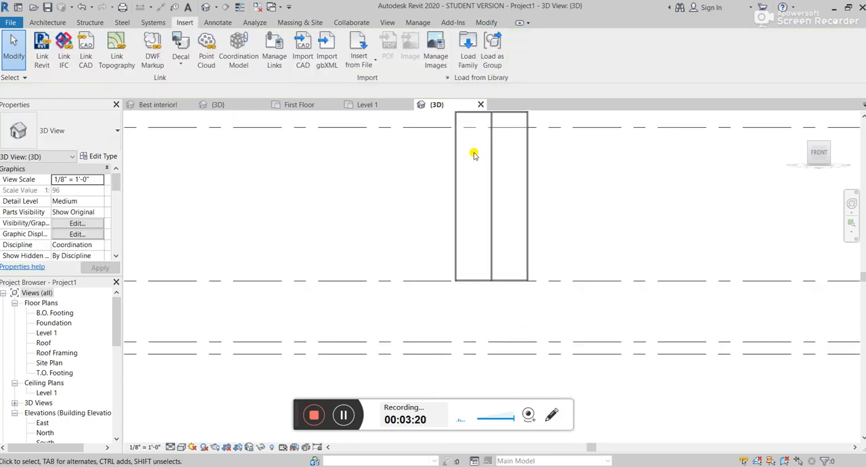
scroll(428, 247, down, 4)
scroll(429, 244, up, 4)
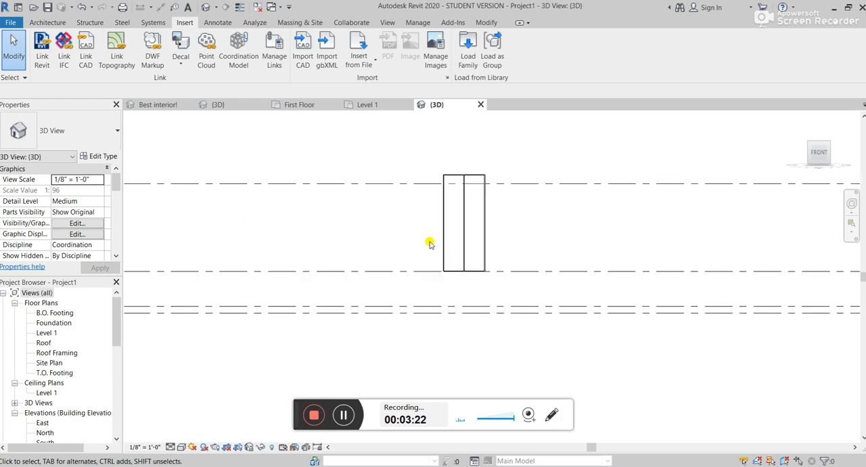
click(480, 141)
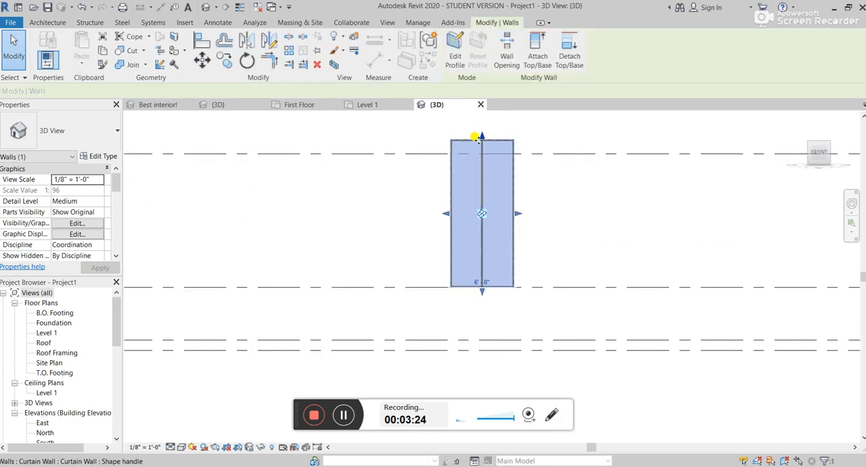
drag(485, 139, 476, 206)
scroll(471, 230, up, 3)
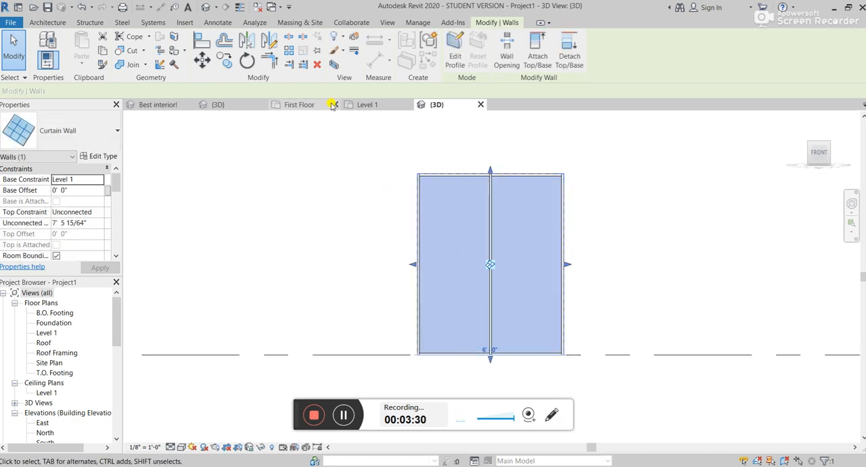
Step: In the Level 1 plan, change the full-height left glazed panel to Door-Curtain-Wall-Single-Glass, check it in 3D and return to the plan
click(373, 106)
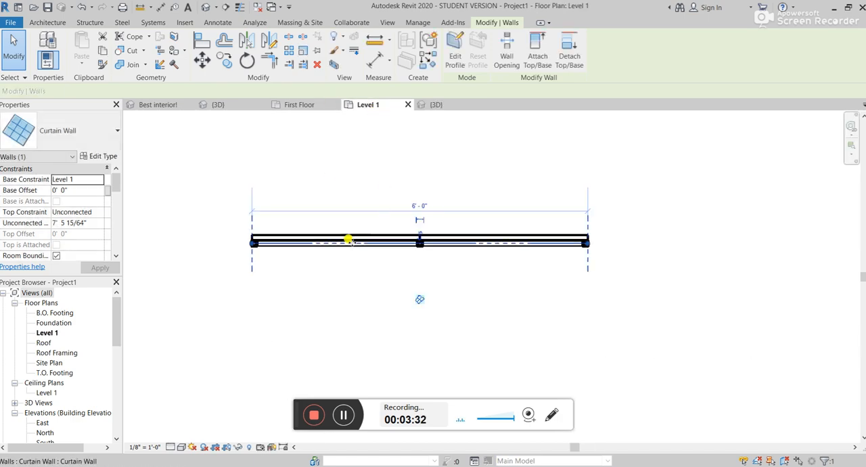
click(357, 183)
key(Tab)
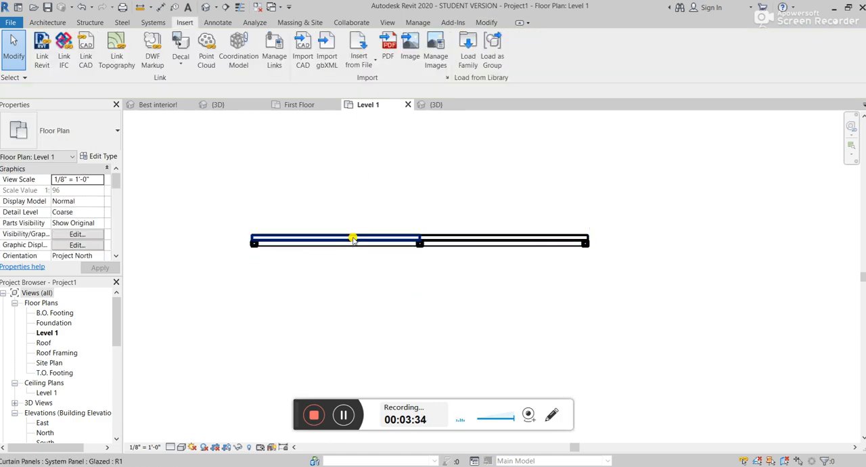
click(352, 239)
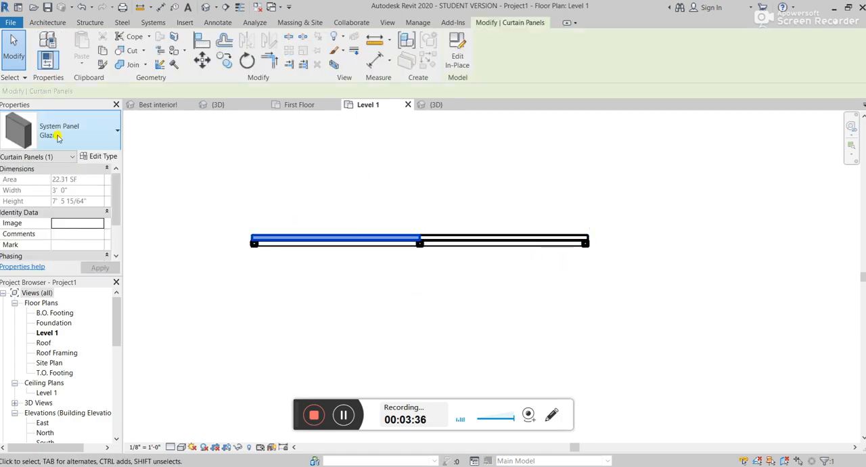
click(59, 144)
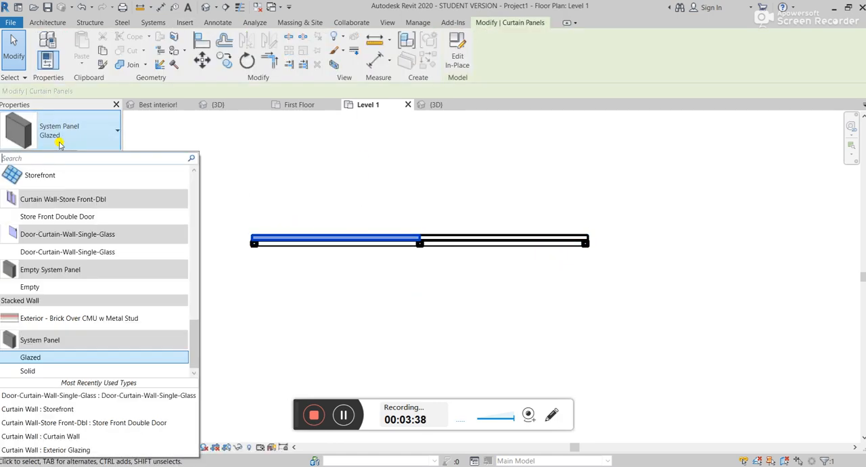
click(77, 251)
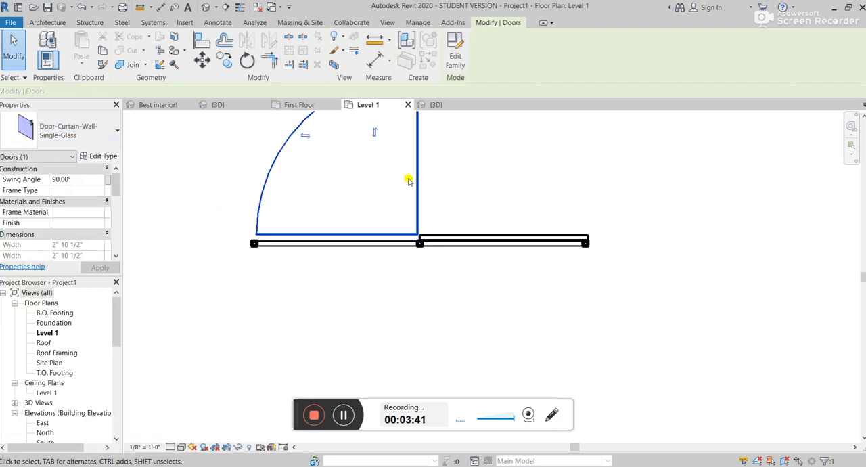
click(434, 104)
scroll(441, 258, down, 1)
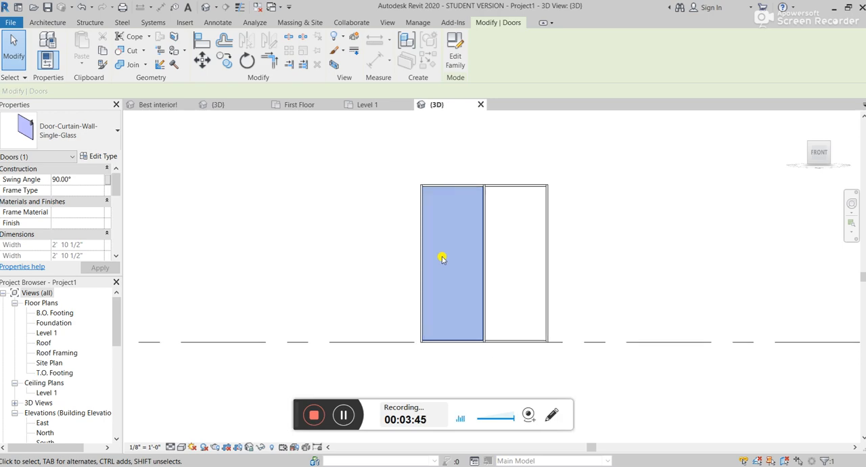
click(374, 105)
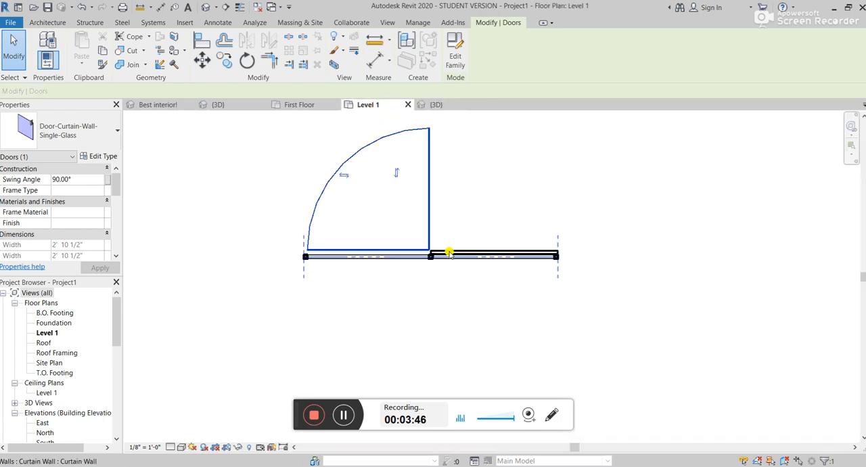
Step: Change the single glass door in the curtain wall's left half back to the Curtain Wall type
scroll(435, 257, up, 2)
scroll(414, 198, down, 3)
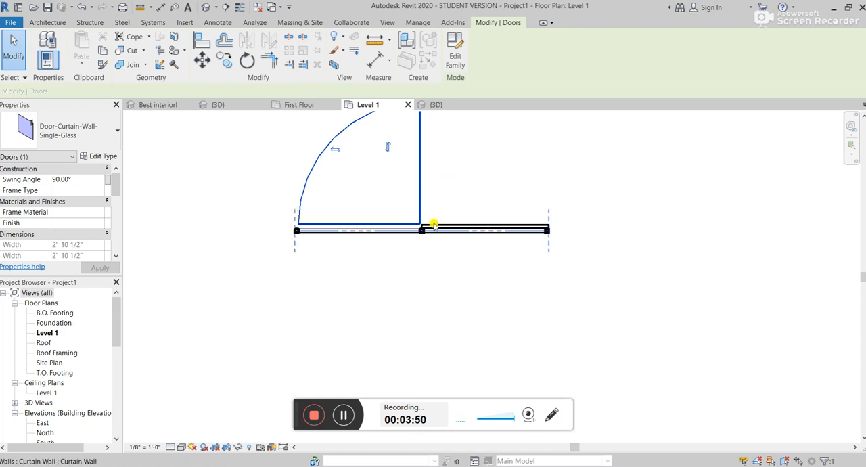
key(Tab)
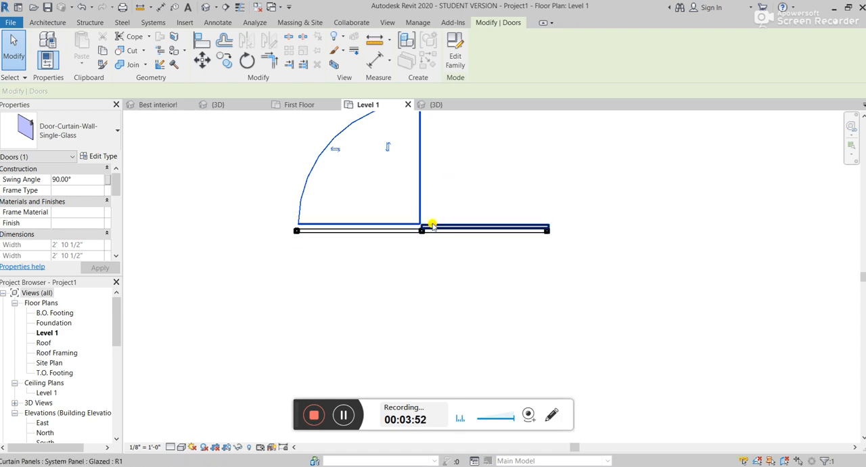
click(431, 226)
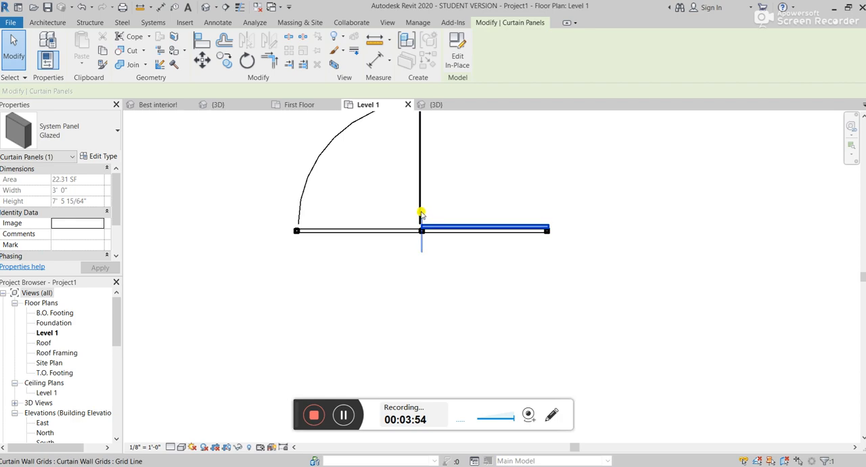
click(419, 168)
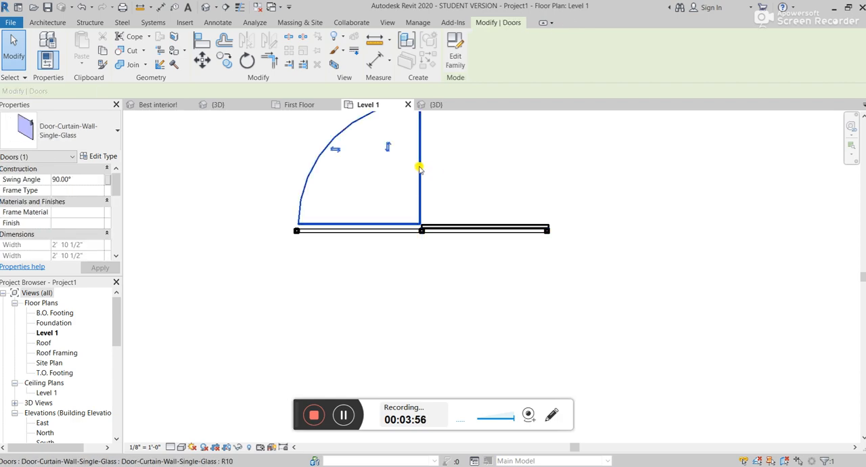
click(44, 128)
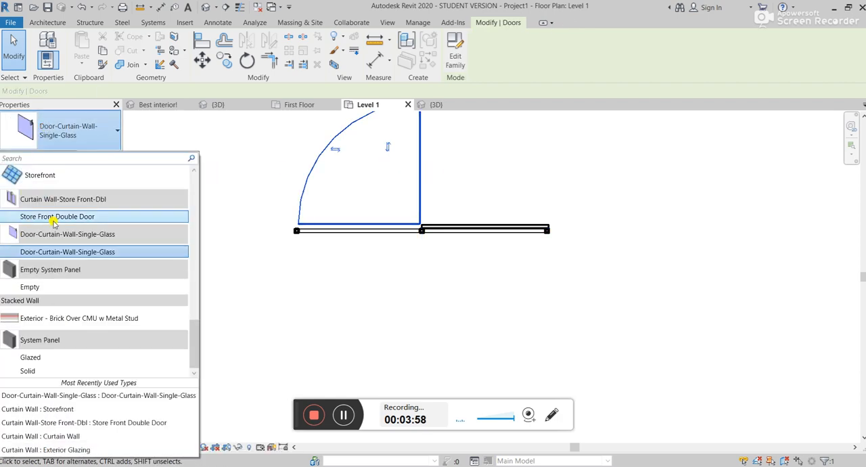
scroll(61, 203, up, 3)
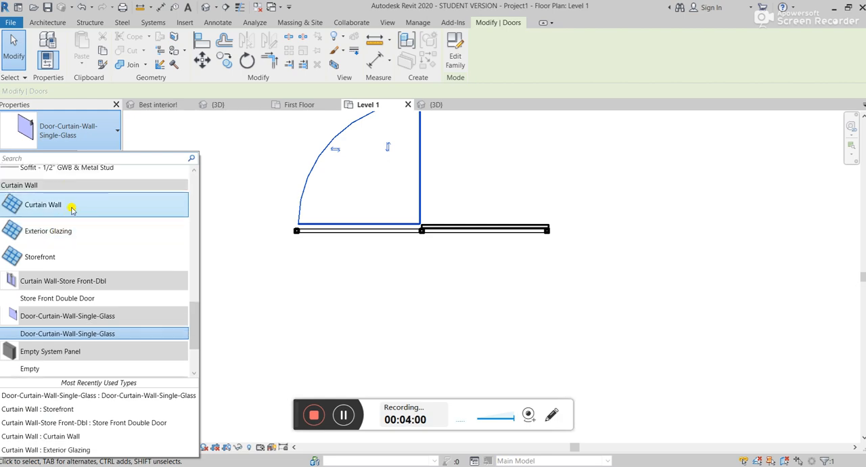
click(73, 209)
Step: Delete the middle vertical mullion in plan, then remove the vertical grid line in the 3D view
scroll(425, 228, up, 3)
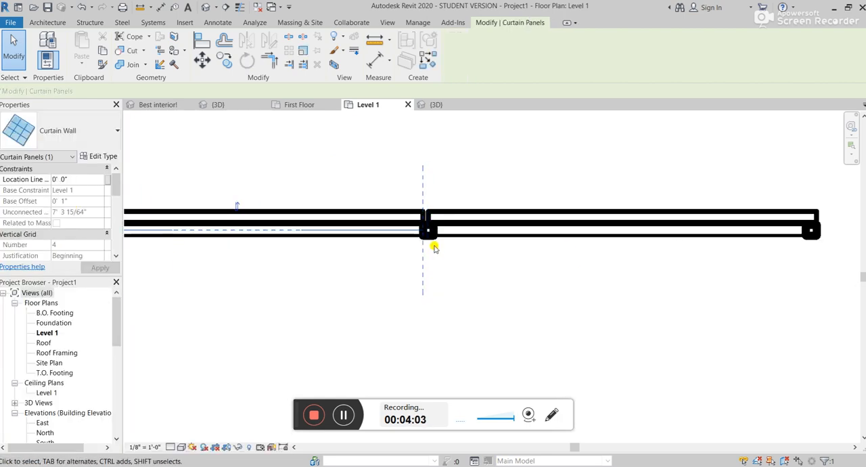
click(430, 234)
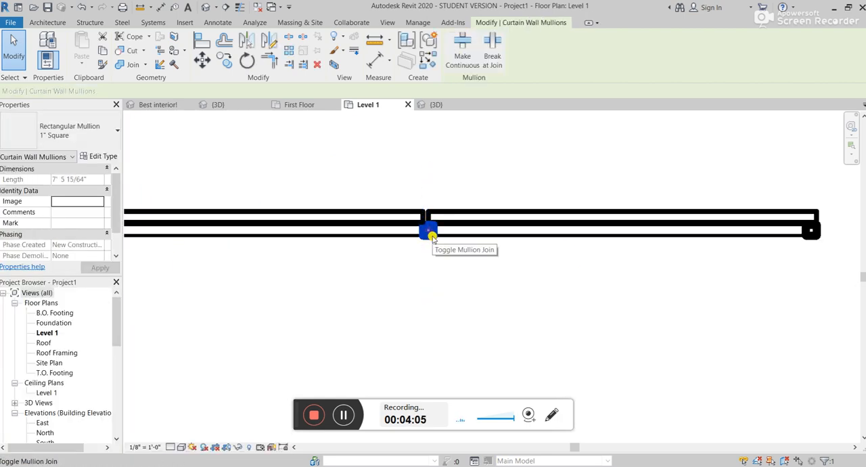
key(Delete)
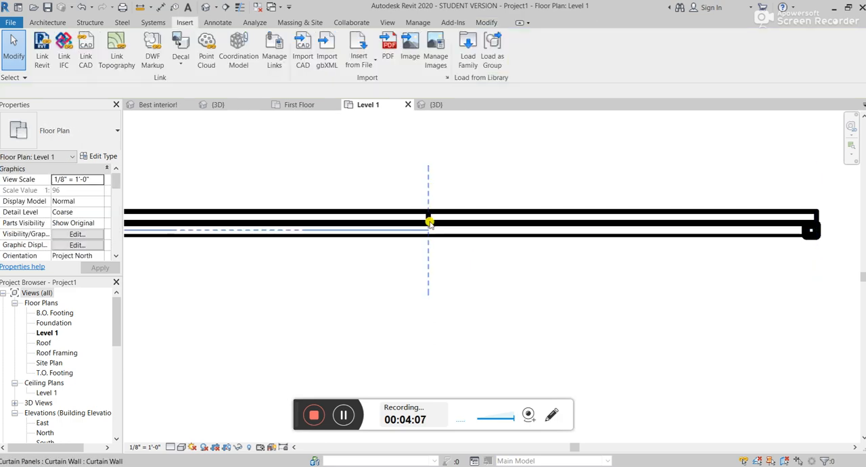
click(434, 106)
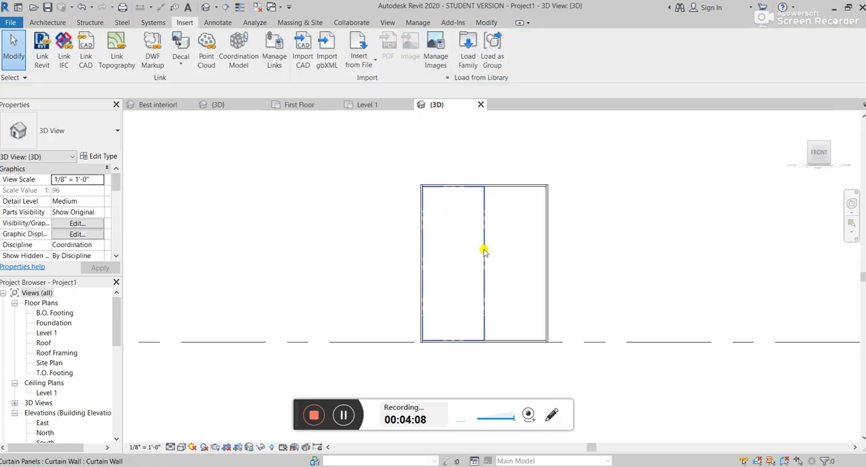
key(Tab)
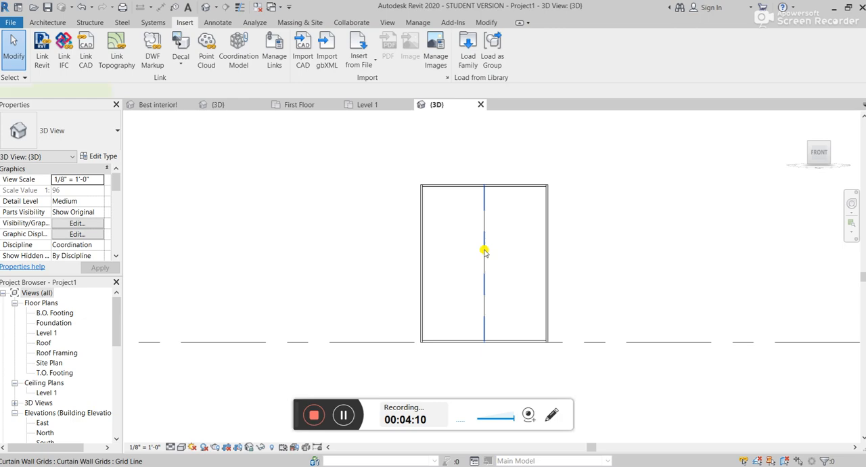
click(484, 251)
key(Delete)
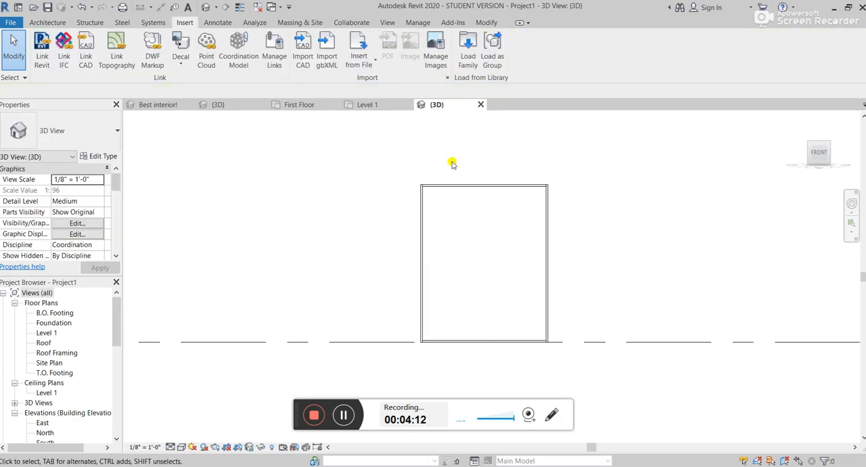
Step: In the Level 1 plan, change the undivided glazed panel to Store Front Double Door and check it in 3D
click(366, 104)
scroll(420, 230, down, 2)
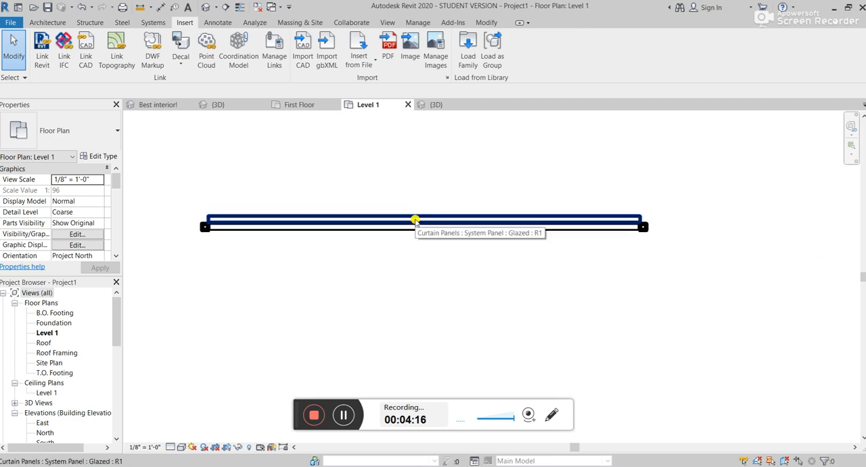
click(415, 220)
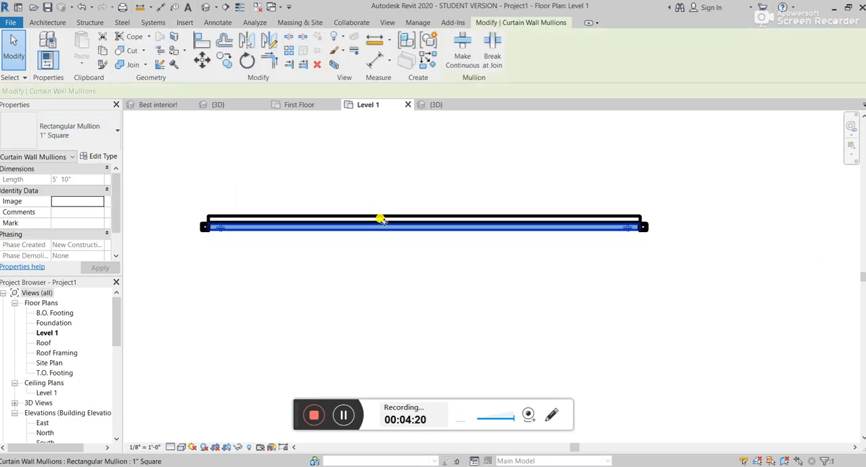
click(383, 217)
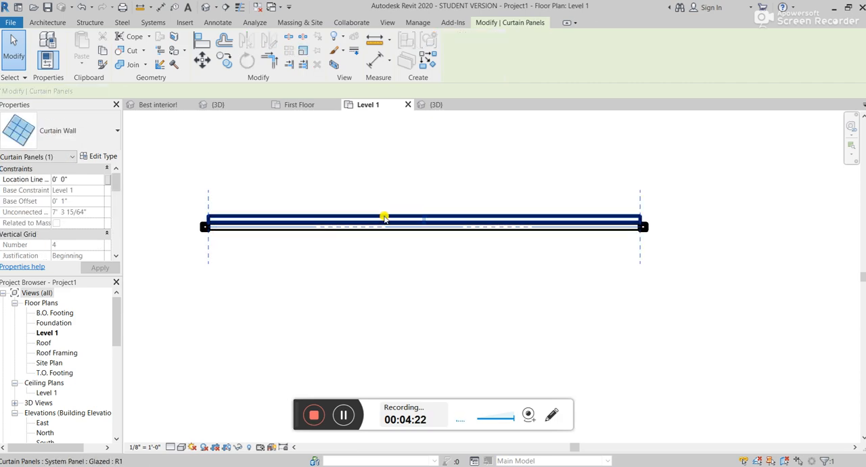
click(383, 217)
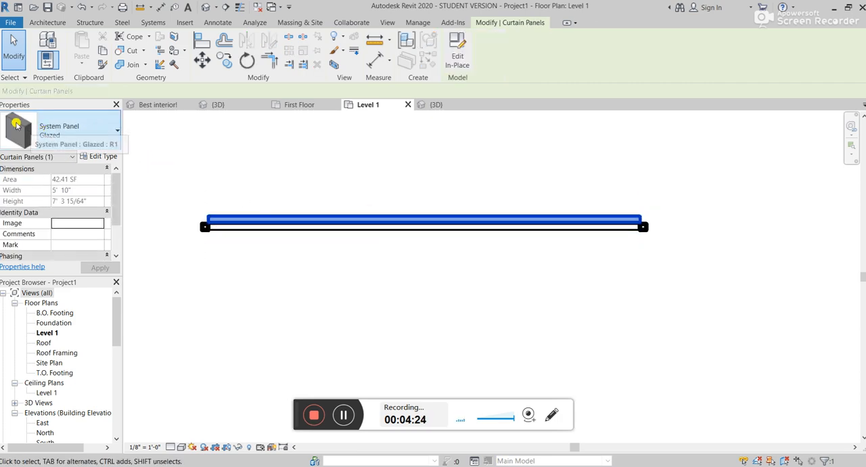
click(68, 130)
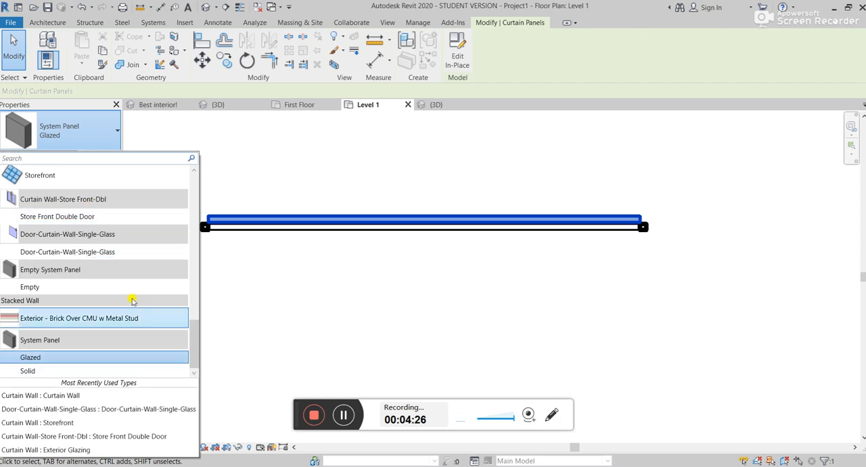
click(62, 215)
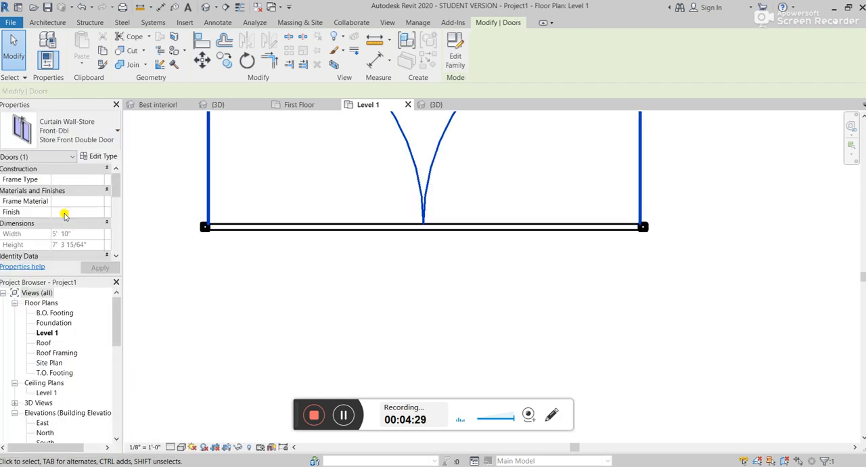
click(433, 105)
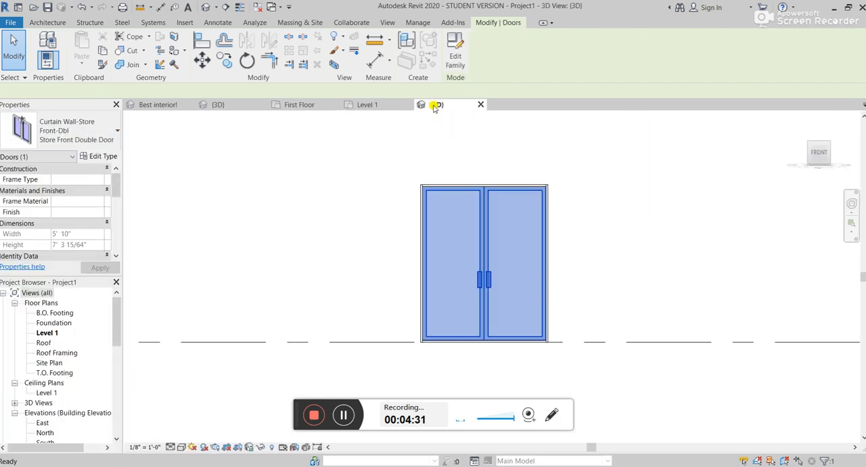
click(666, 227)
scroll(541, 193, down, 3)
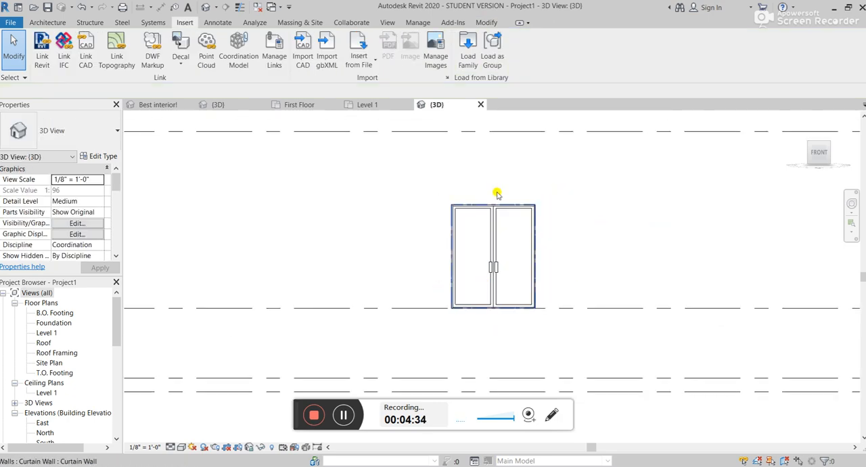
Step: In the Final project's 3D view, place Rectangular Mullion 3 along the dining room curtain wall's top edge and both sides of the adjacent window
click(216, 104)
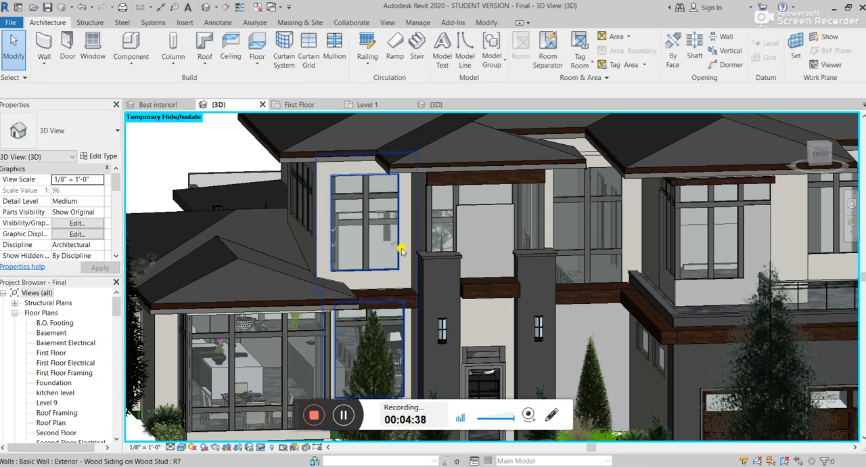
scroll(432, 162, up, 3)
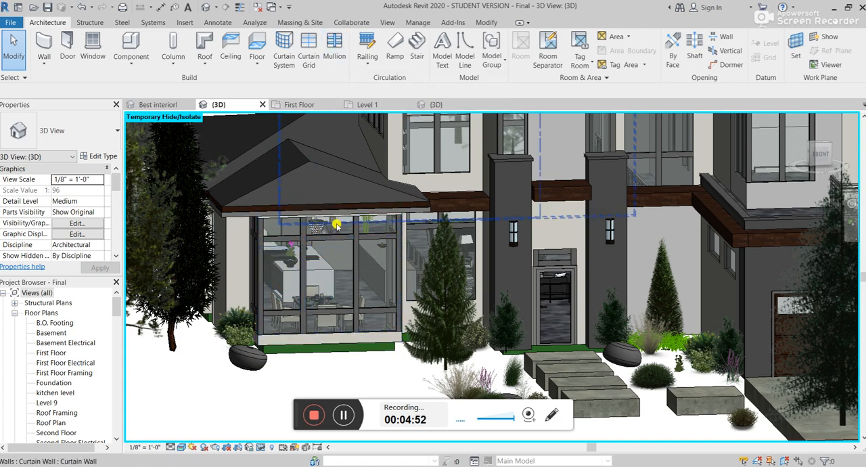
scroll(337, 225, up, 2)
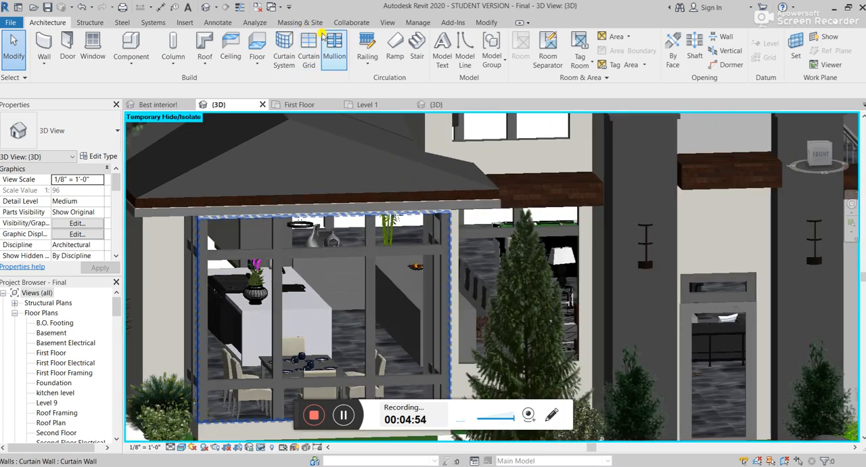
click(318, 215)
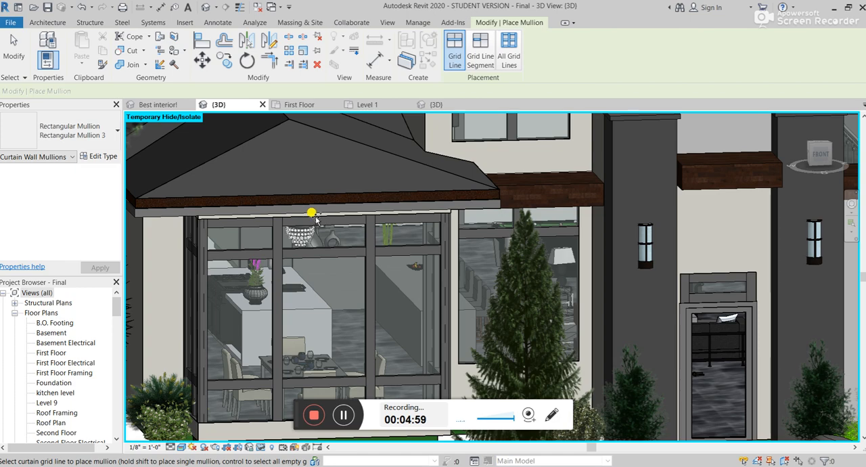
click(460, 248)
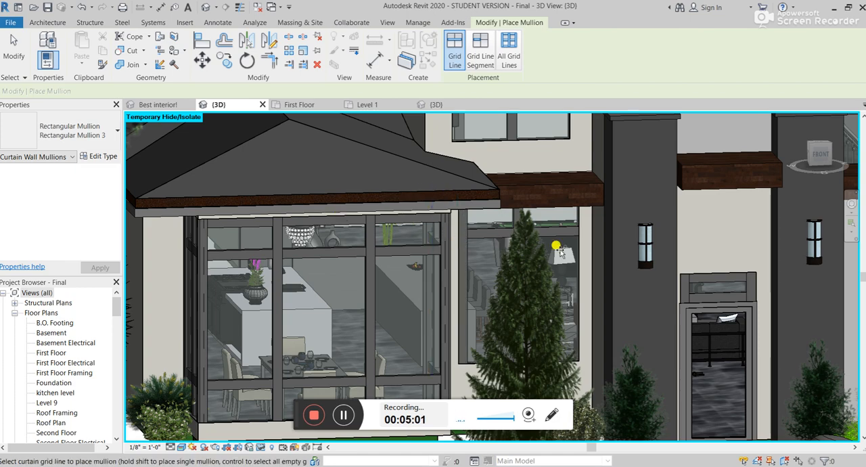
click(578, 247)
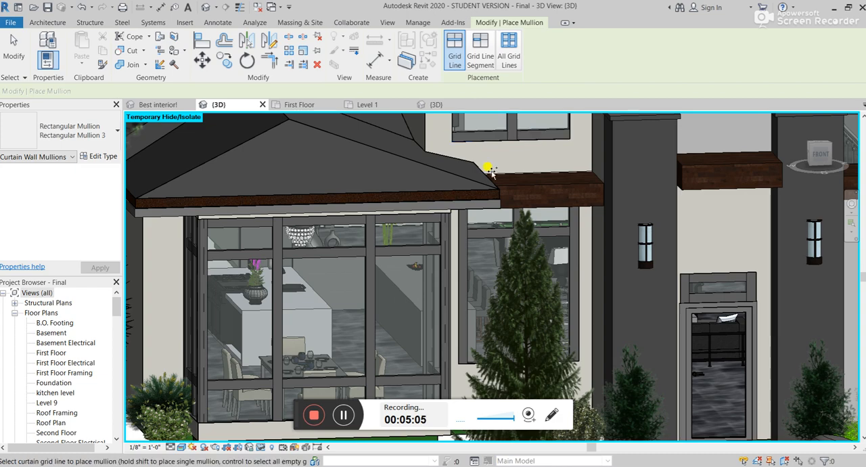
Step: Place Rectangular Mullion 3 along the bottom edge of the dining room curtain wall and end mullion placement
shift+middle_drag(485, 167, 372, 303)
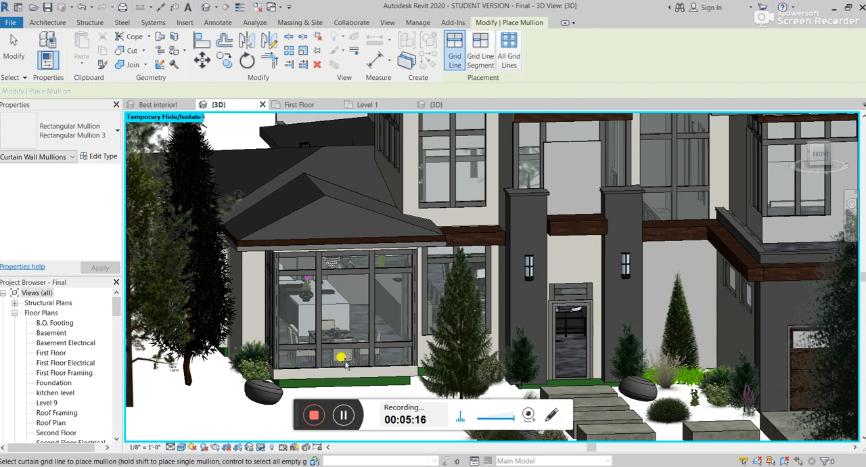
click(328, 366)
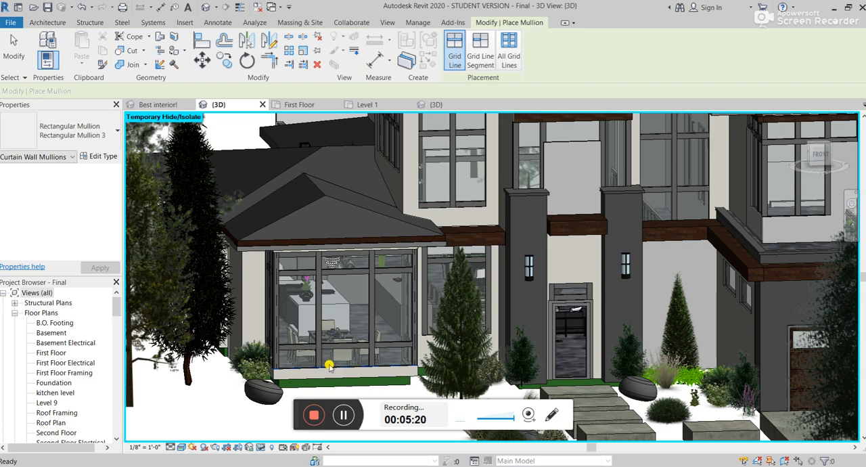
key(Escape)
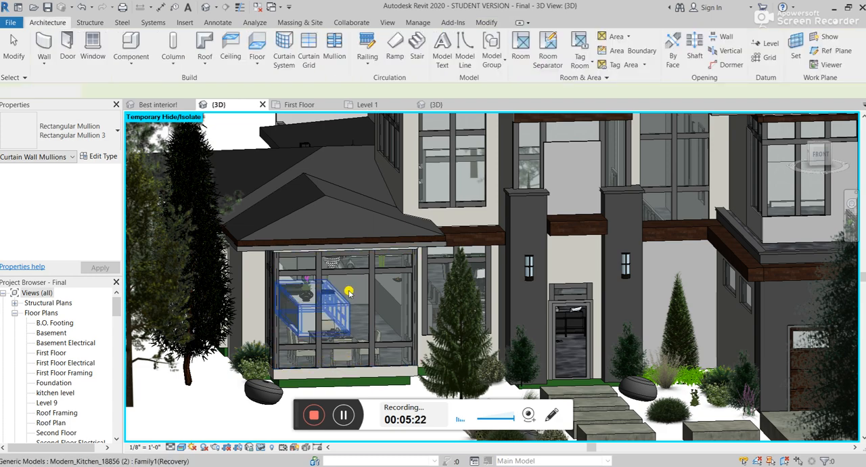
Step: Remove the upper and lower horizontal mullions from the middle bay of the dining room curtain wall
click(343, 273)
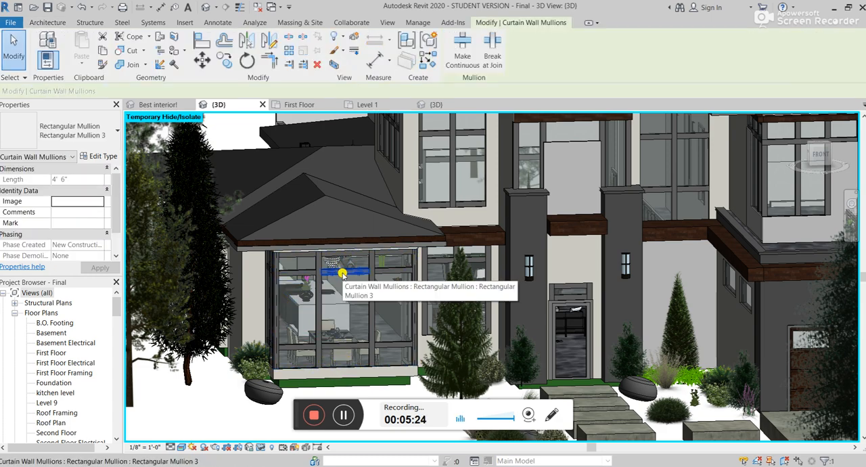
key(Escape)
click(342, 347)
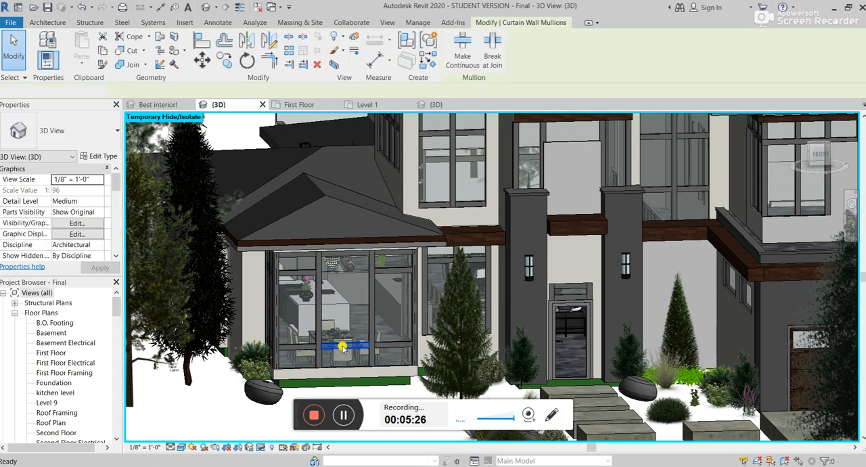
key(Escape)
Step: Locate the dining room curtain wall in the First Floor plan and select the glazed panel of its middle bay
click(347, 366)
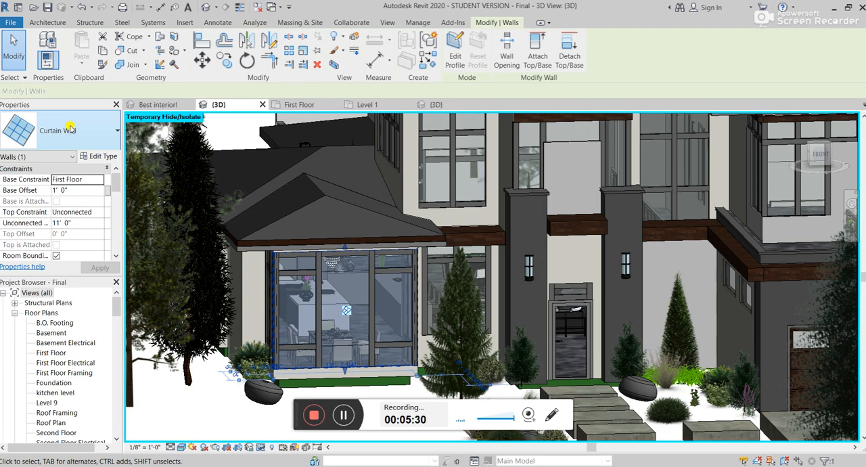
click(73, 129)
click(88, 128)
click(299, 104)
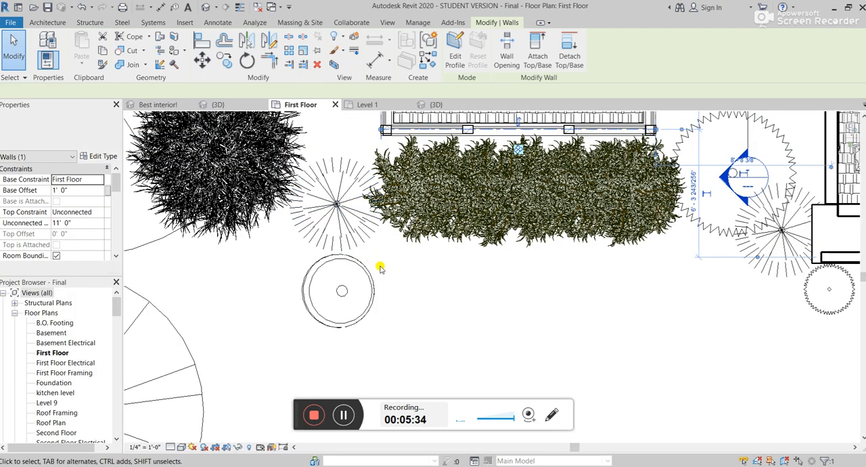
click(541, 224)
scroll(487, 223, down, 1)
click(499, 195)
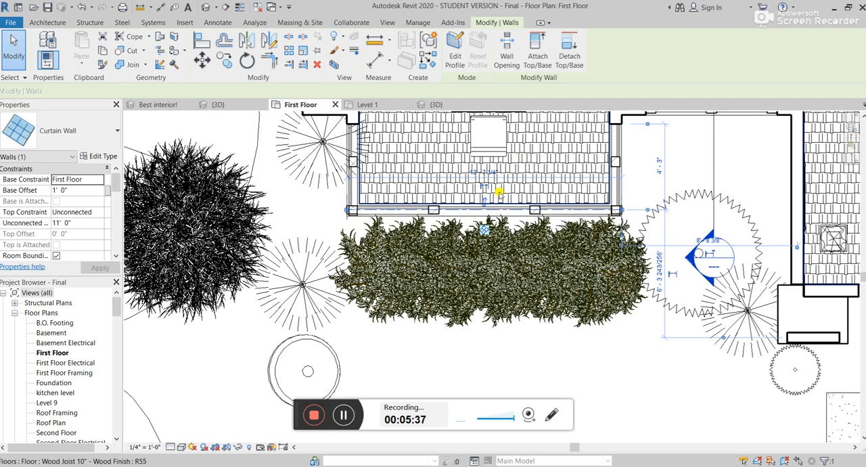
scroll(483, 199, up, 5)
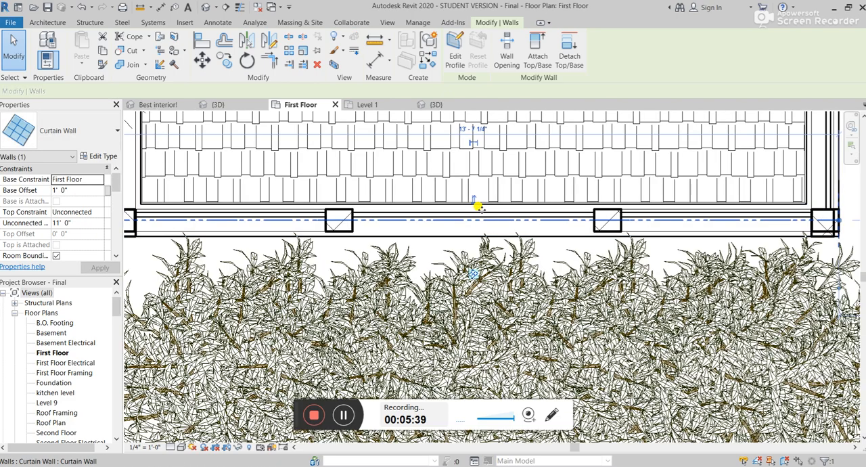
click(478, 207)
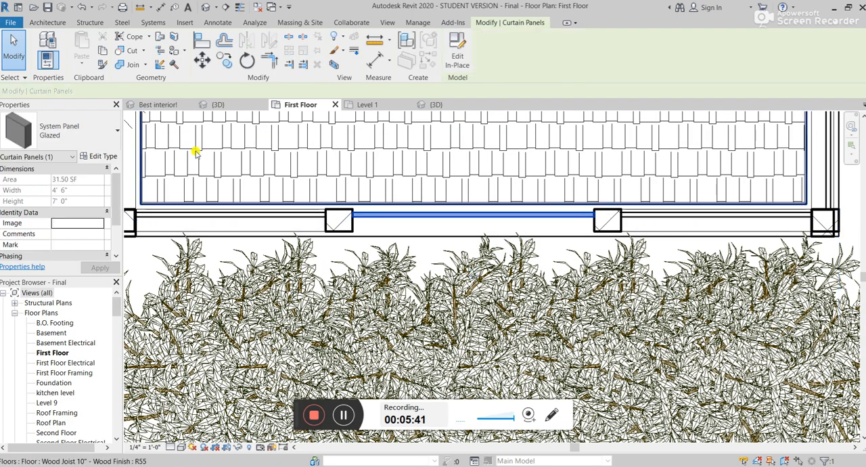
Step: Look through the available panel types for a door to replace the selected glazed panel, keeping the current type
click(74, 129)
scroll(72, 281, up, 10)
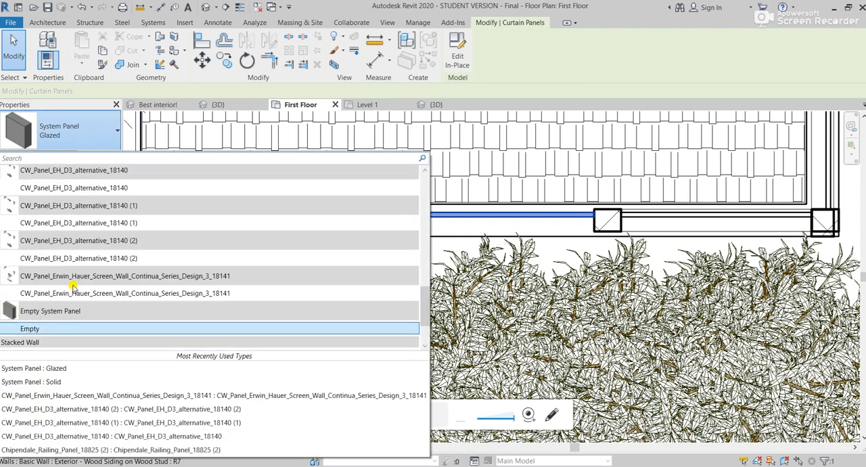
scroll(71, 284, down, 10)
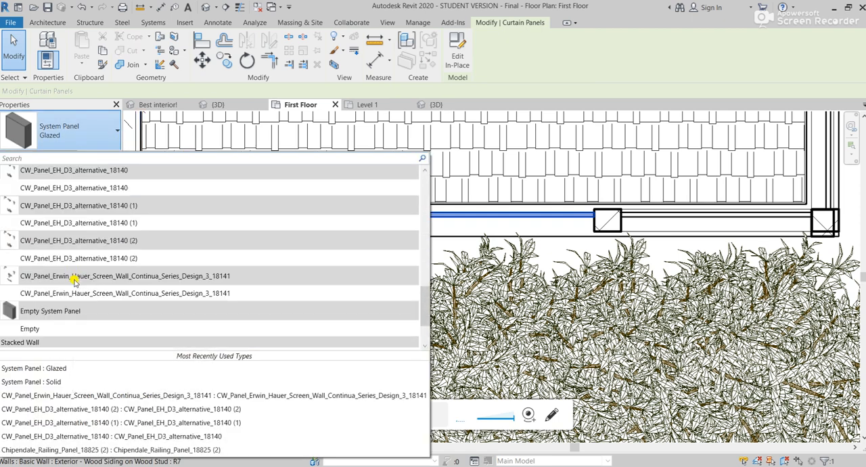
click(65, 107)
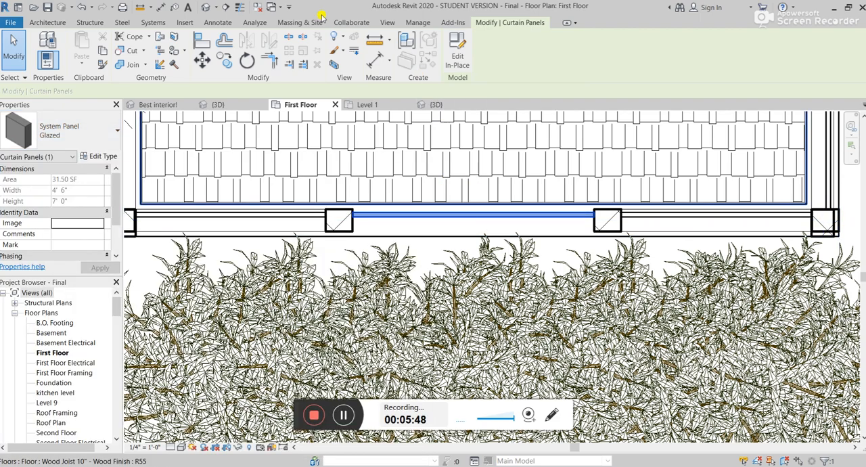
scroll(446, 169, down, 2)
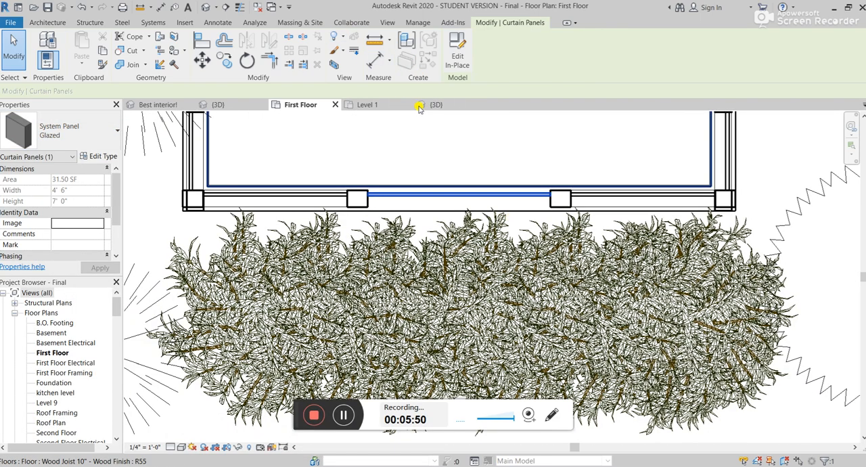
Step: Return to the Final project's 3D view and examine the front of the house around the dining room
click(217, 105)
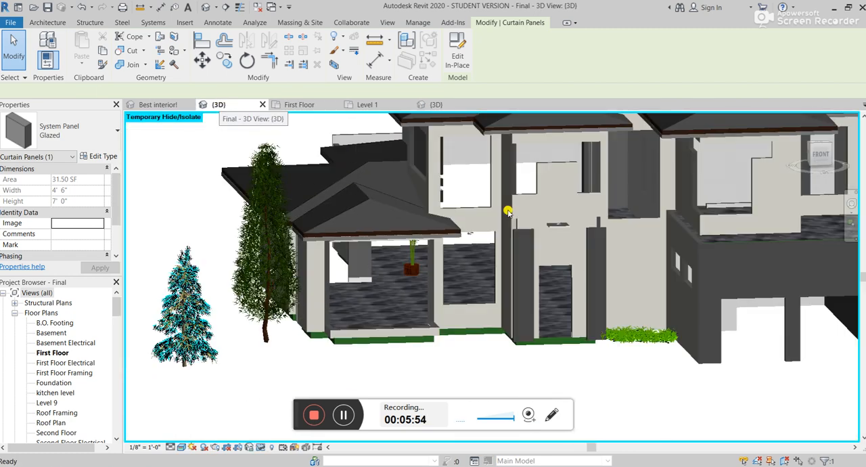
scroll(508, 212, down, 1)
scroll(739, 175, up, 1)
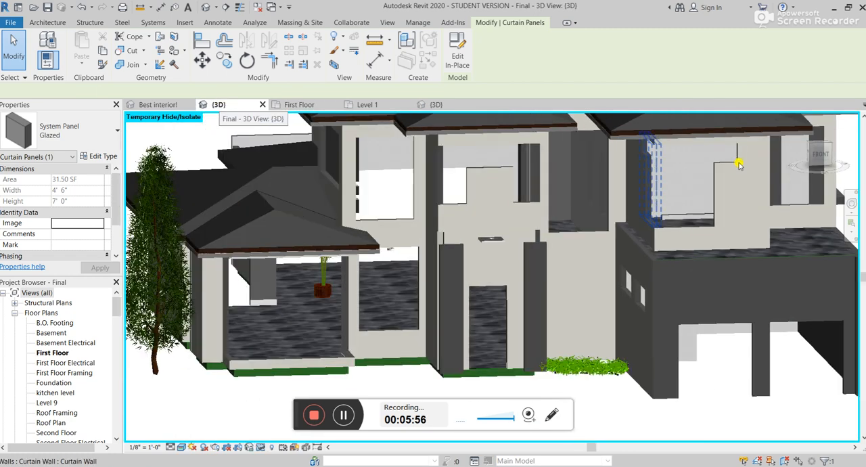